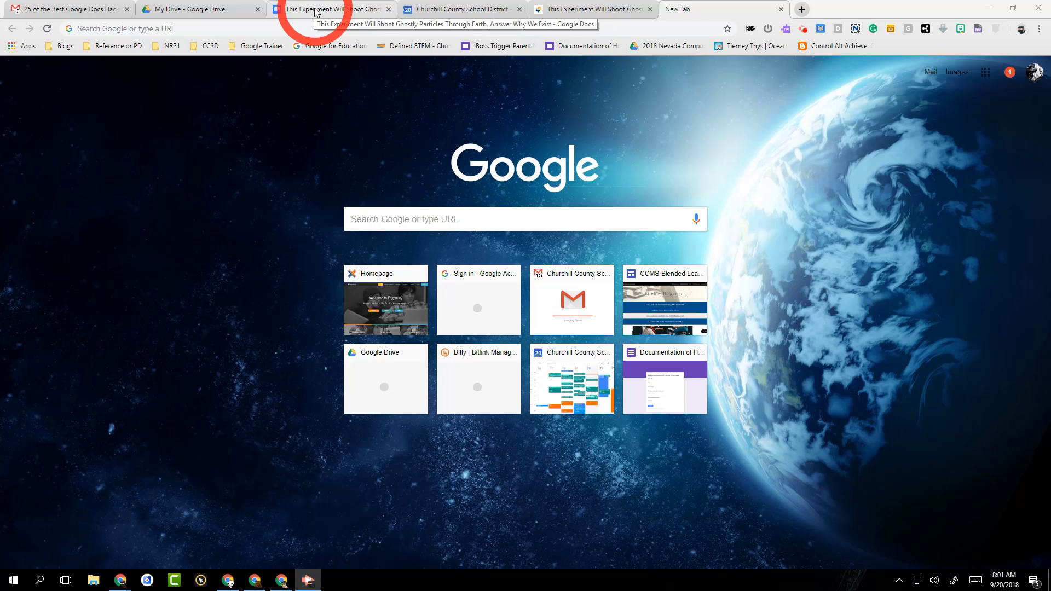
Open the "This Experiment Will Shoot Ghostly Particles Through Earth" document and look through it from the title to the closing credits
left_click(315, 11)
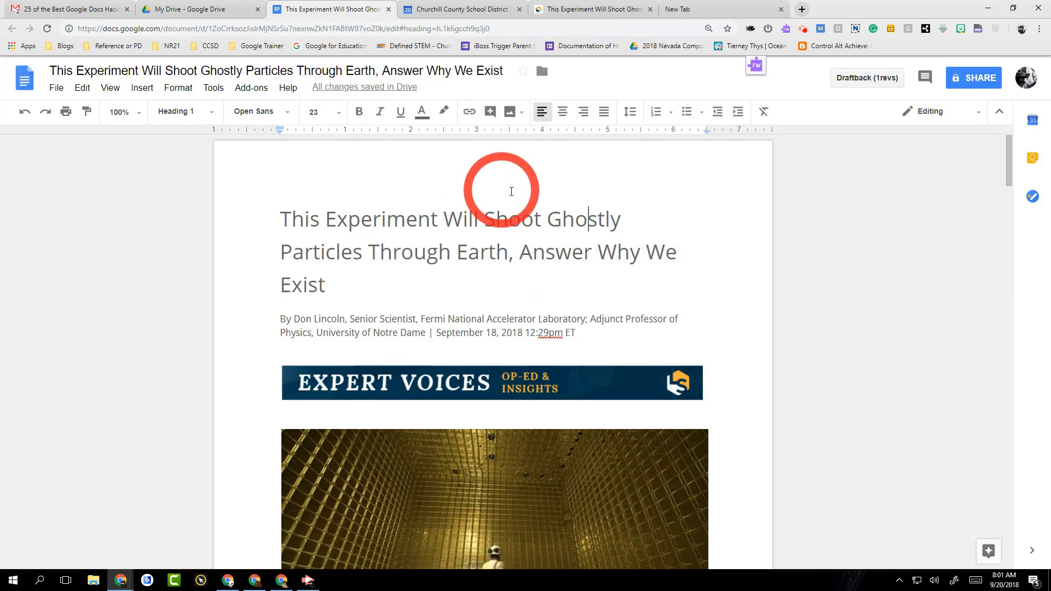
scroll(405, 460, "down", 3)
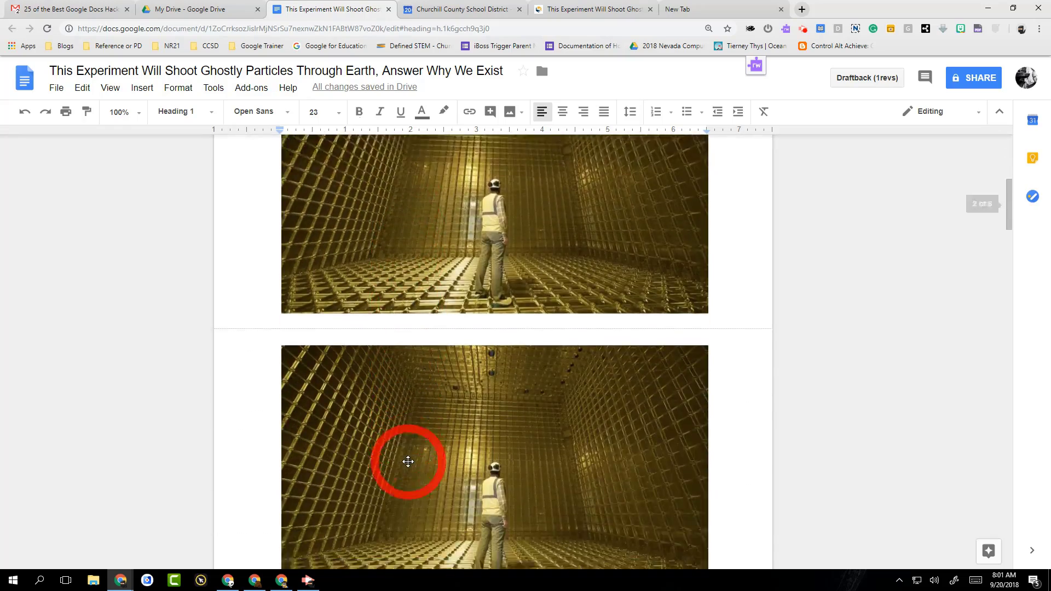
scroll(429, 222, "up", 3)
scroll(429, 446, "down", 20)
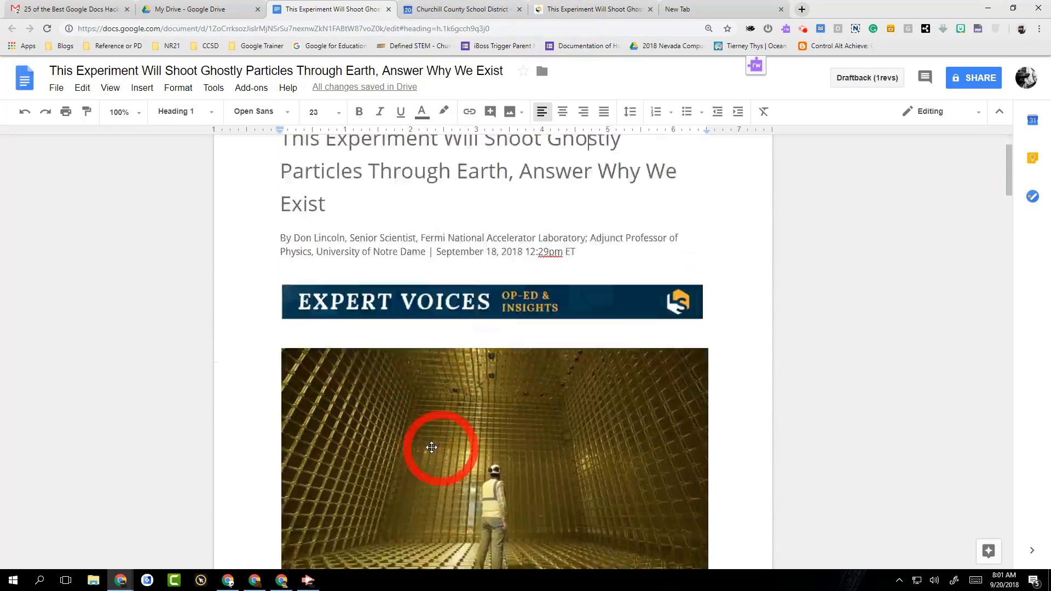
scroll(423, 437, "up", 10)
scroll(422, 429, "down", 5)
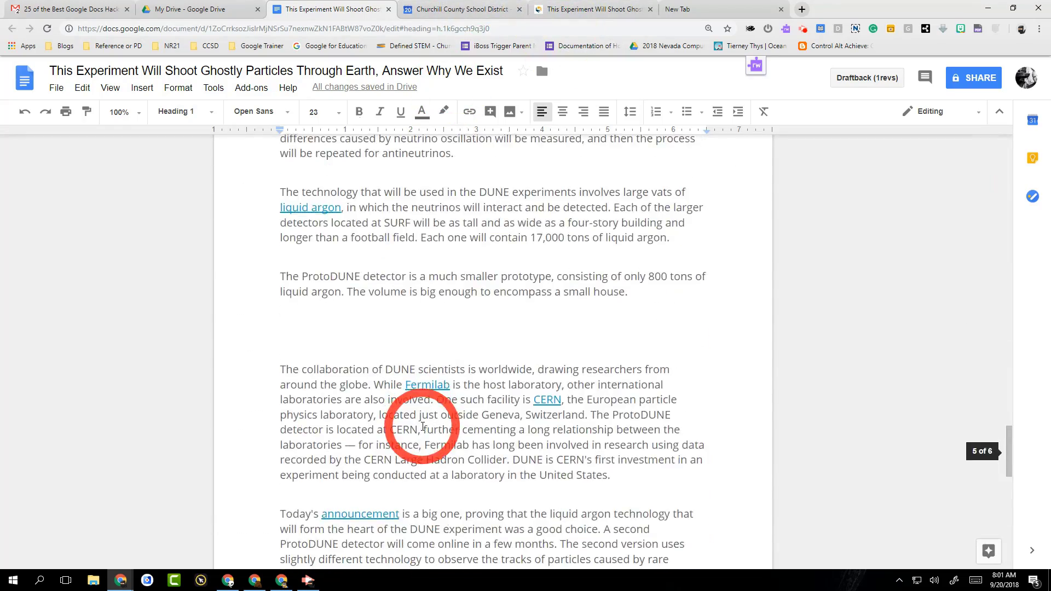
scroll(422, 427, "down", 10)
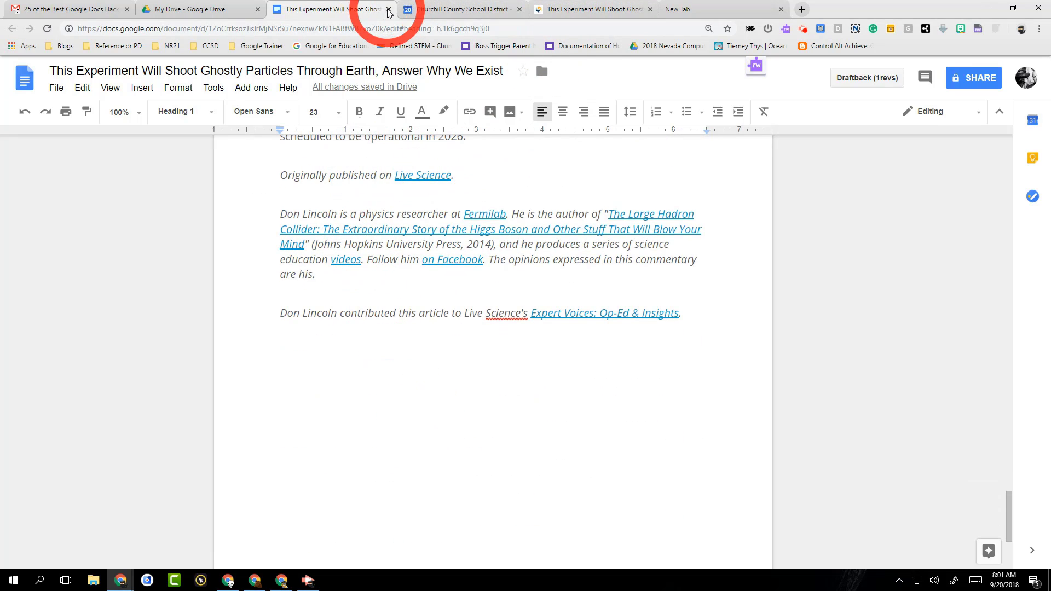
scroll(386, 301, "up", 1)
scroll(386, 300, "up", 20)
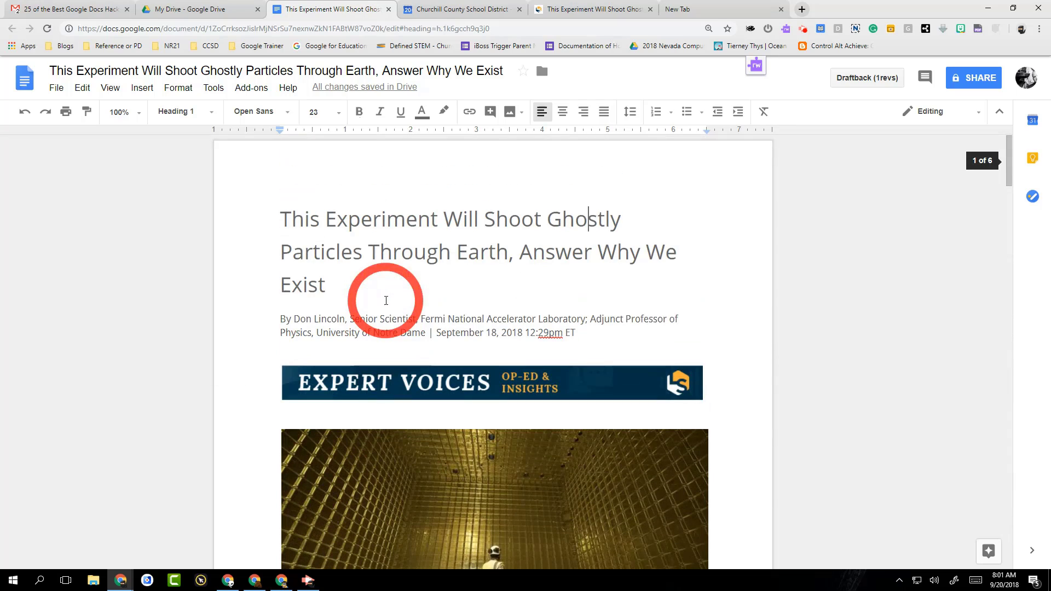
scroll(388, 300, "down", 1)
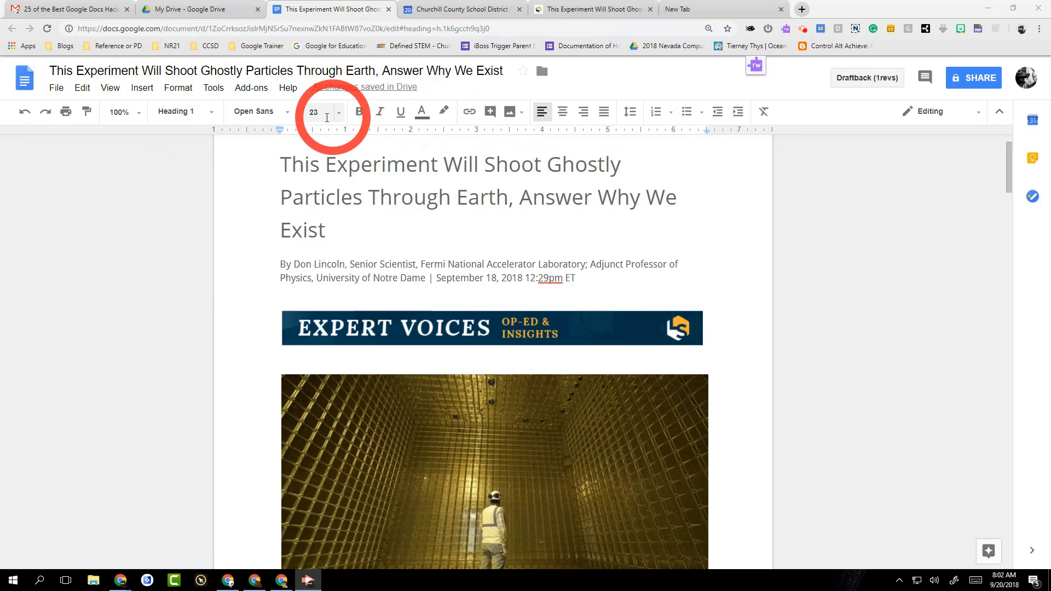
Open the catalogue of additional fonts and look through the most popular ones
left_click(287, 113)
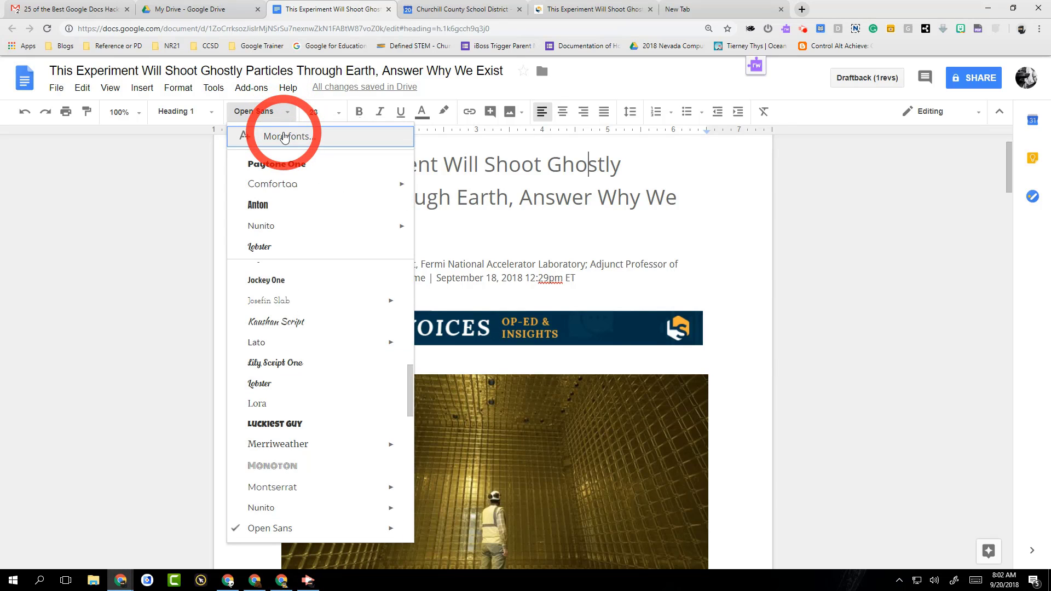
left_click(284, 136)
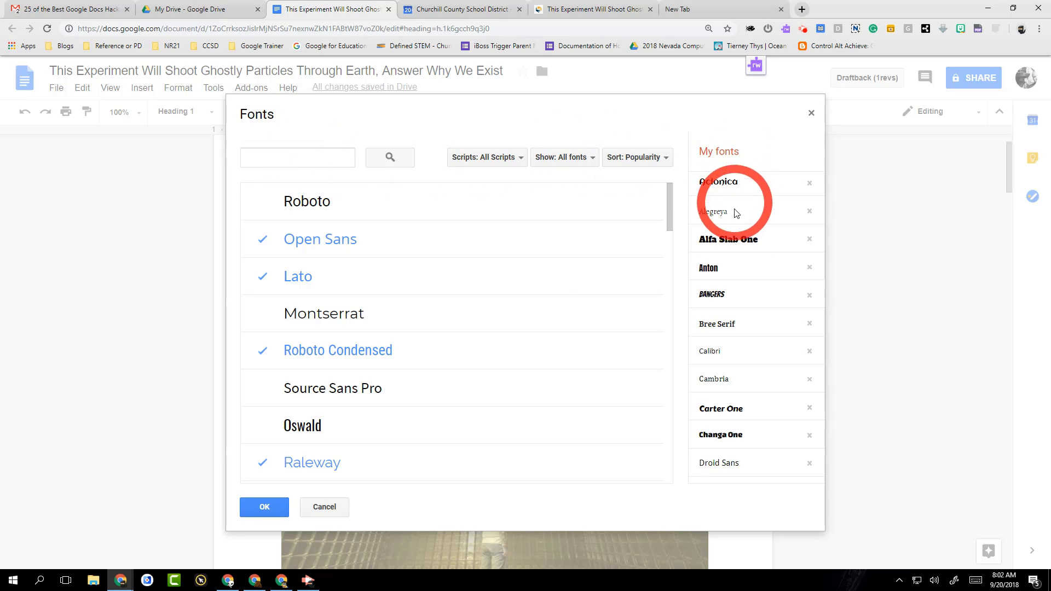
scroll(402, 307, "down", 4)
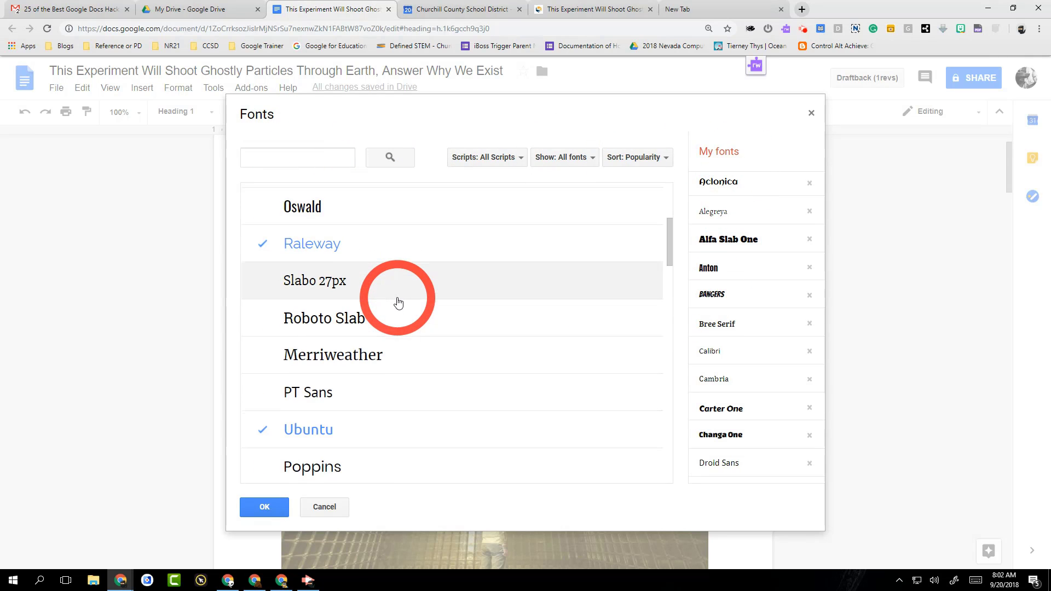
scroll(398, 302, "up", 4)
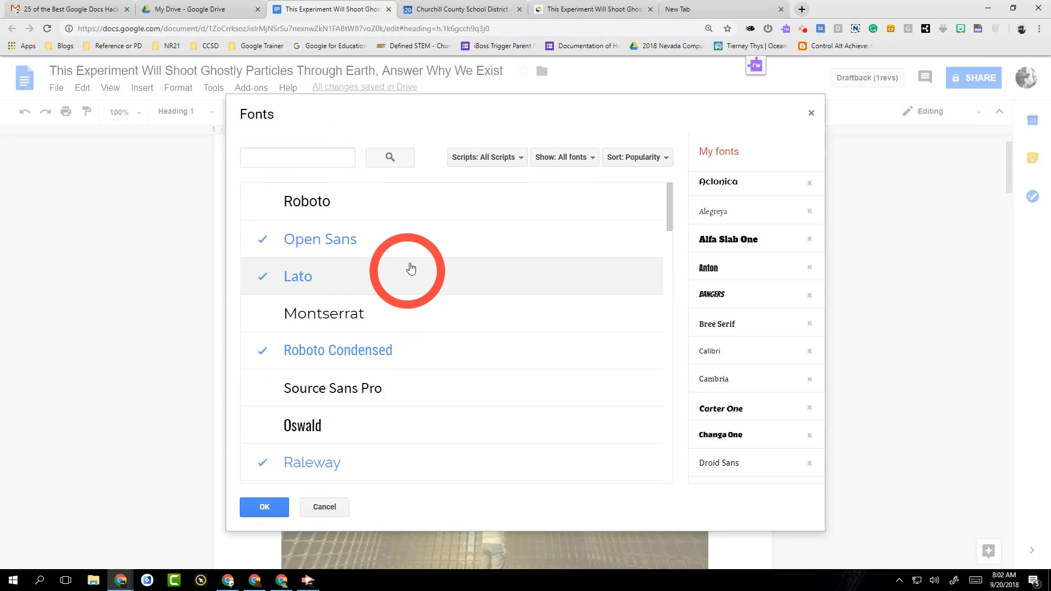
Filter the font catalogue to Handwriting fonts and restore it to All fonts
left_click(522, 161)
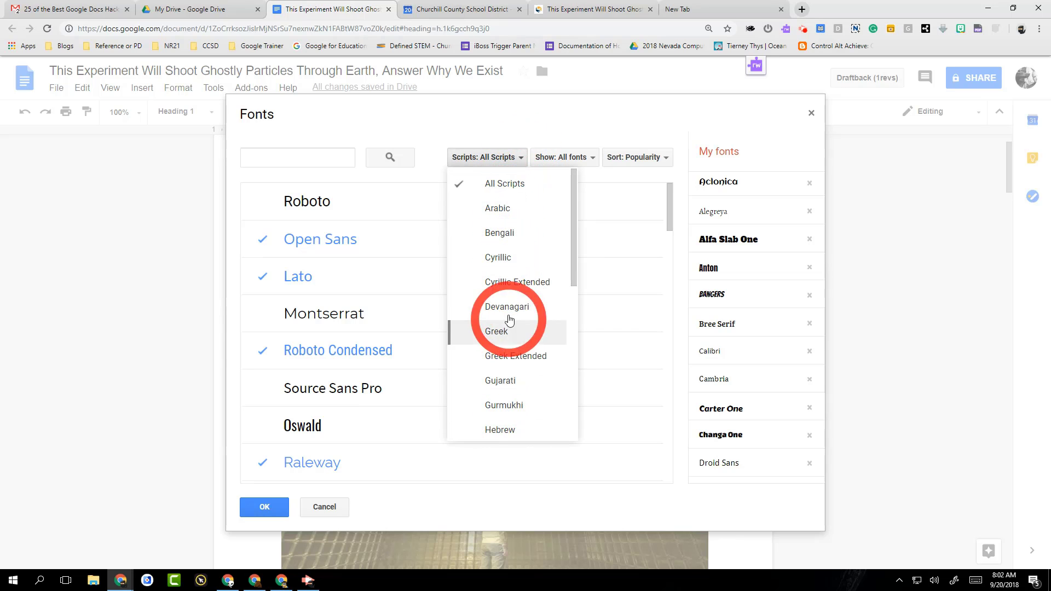
left_click(576, 160)
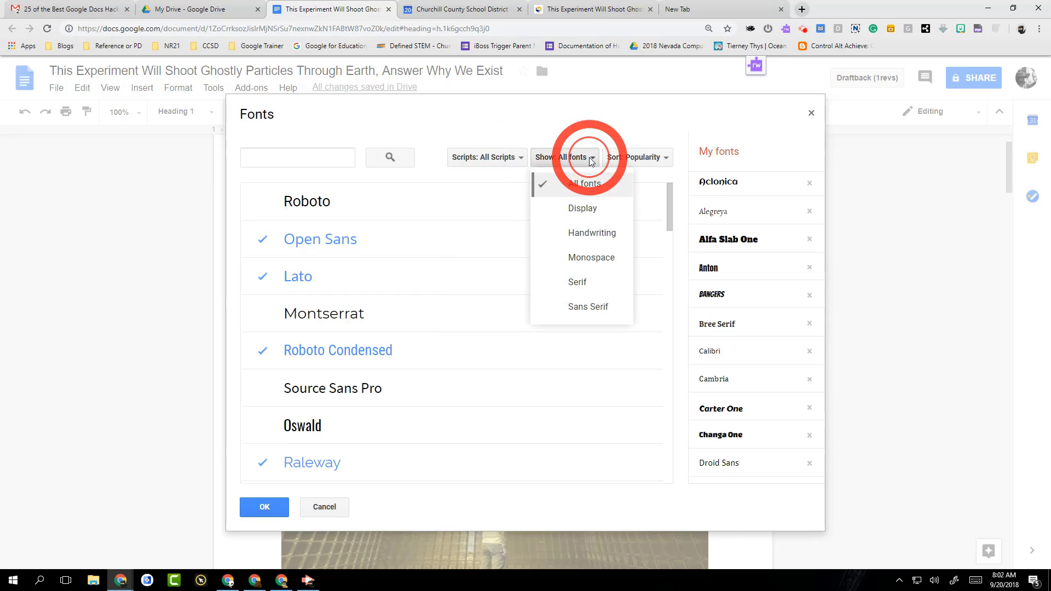
left_click(592, 233)
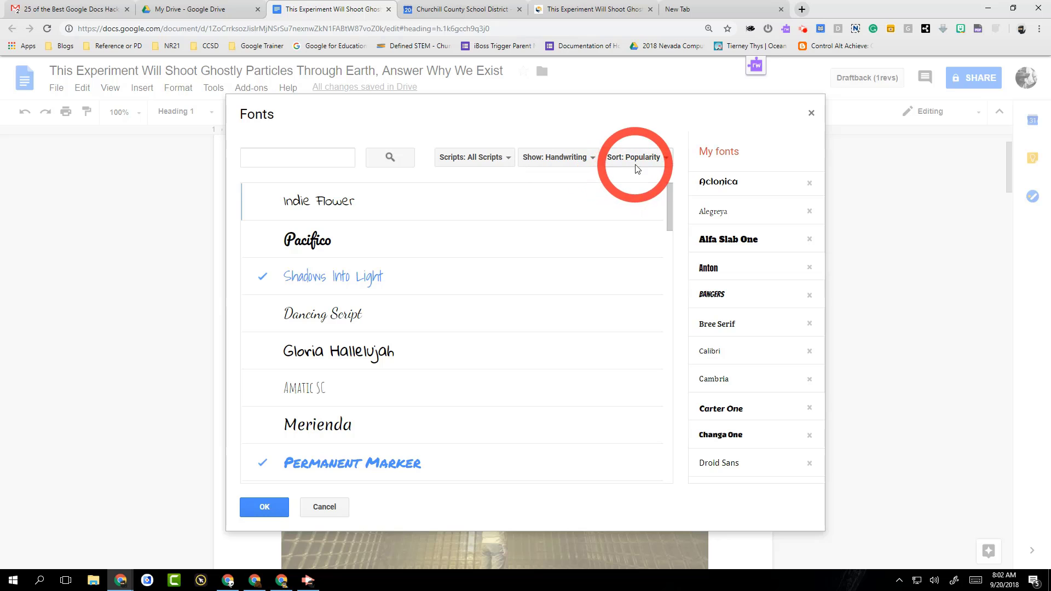
left_click(577, 158)
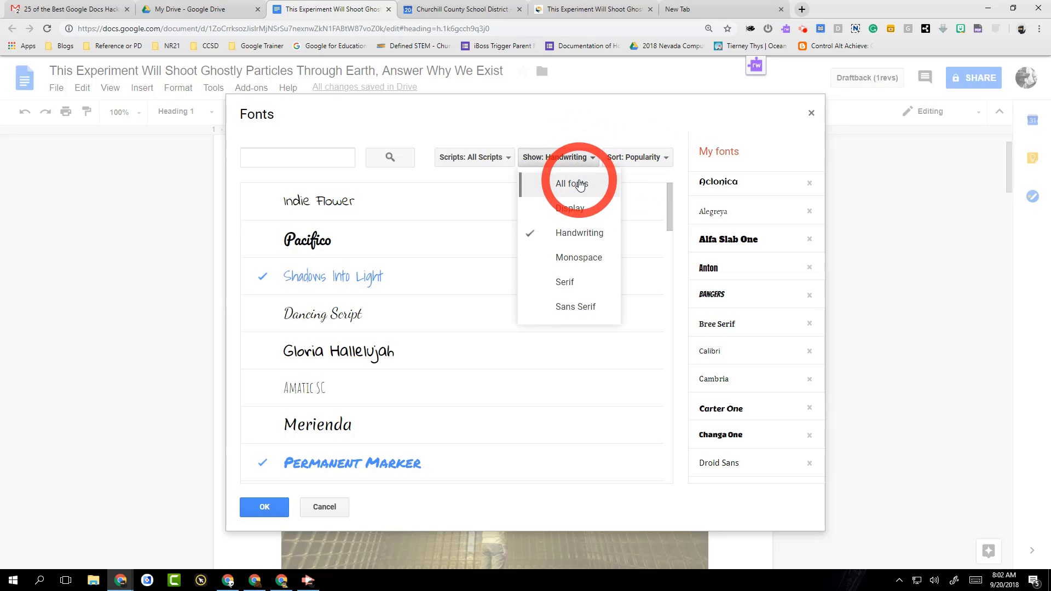
left_click(569, 178)
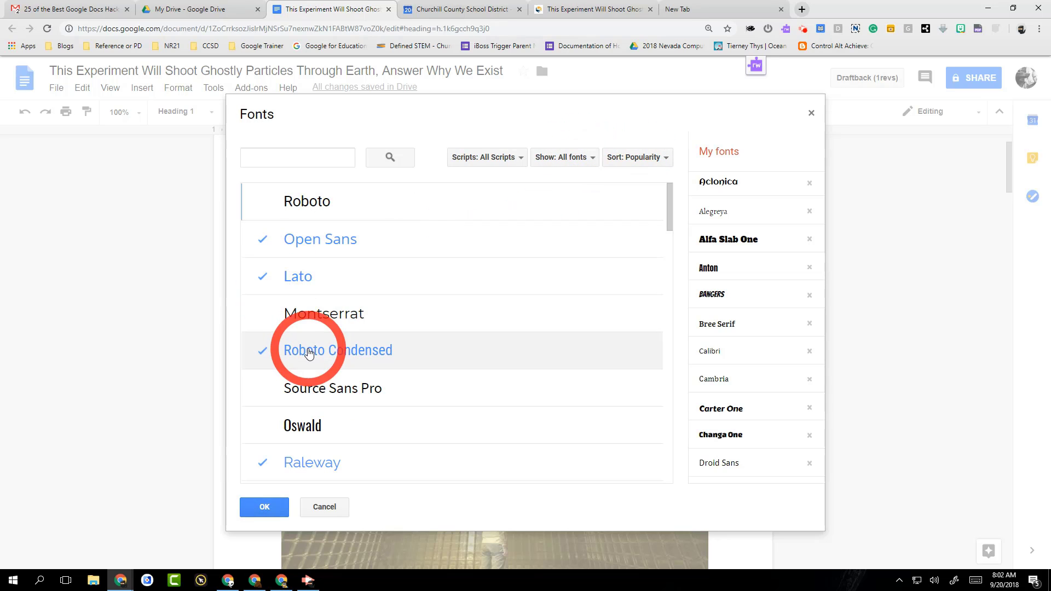
Add the Pacifico font from the catalogue to the document's available fonts
scroll(342, 345, "down", 6)
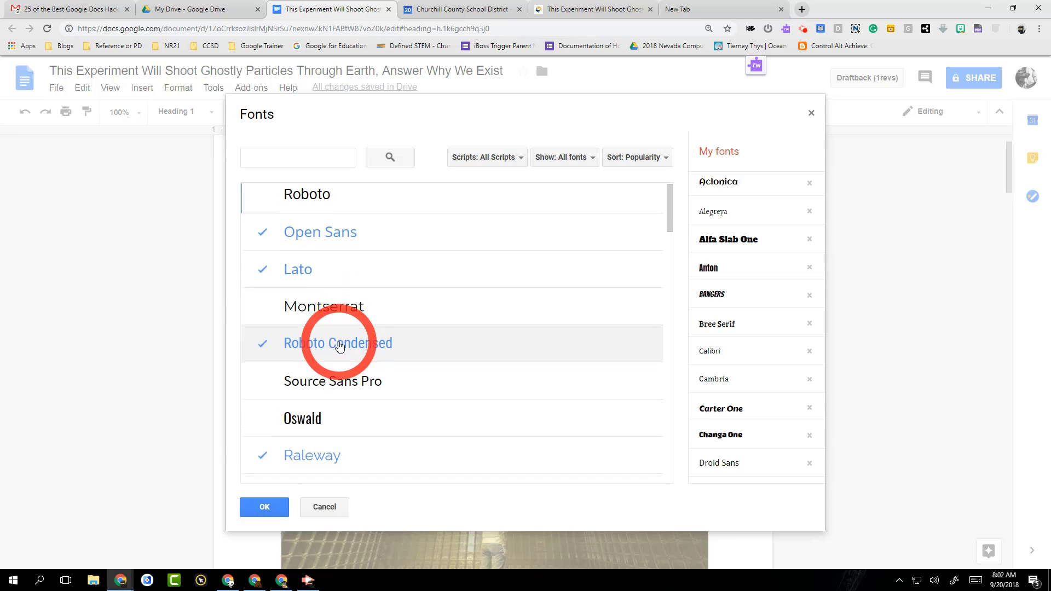
scroll(323, 356, "down", 15)
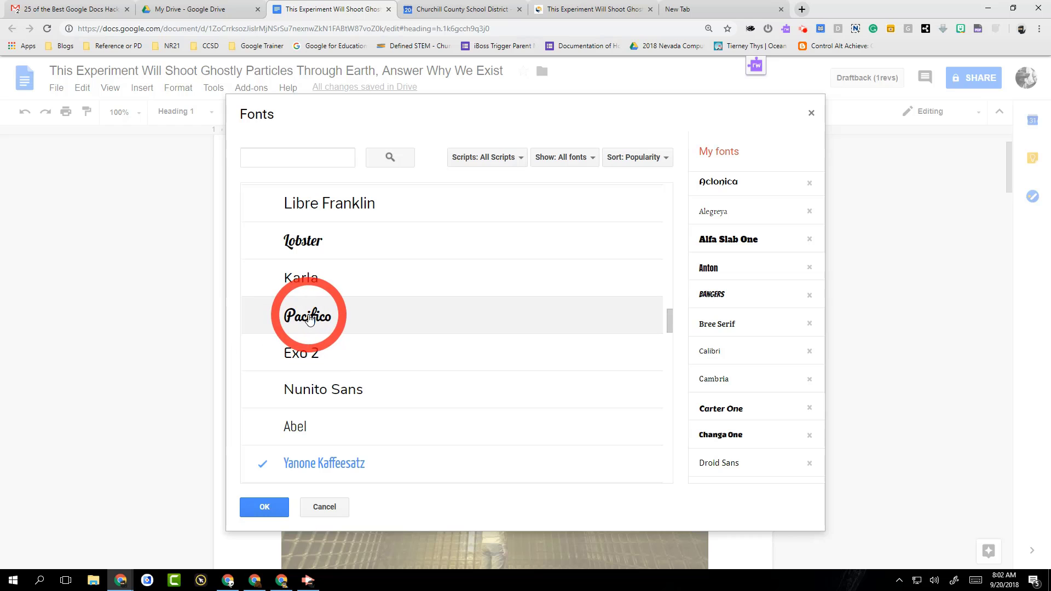
left_click(311, 317)
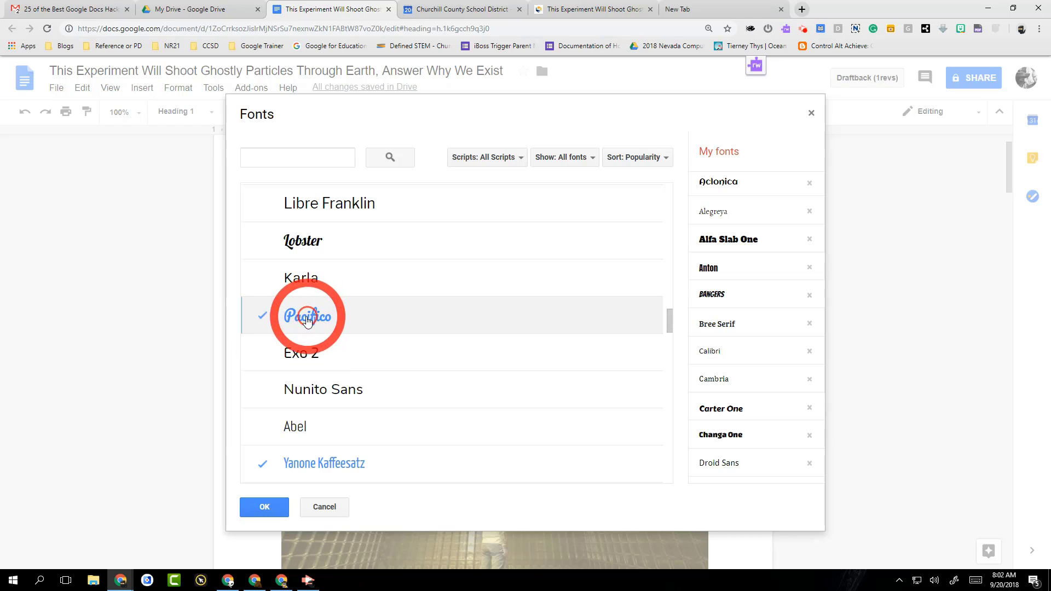
left_click(275, 509)
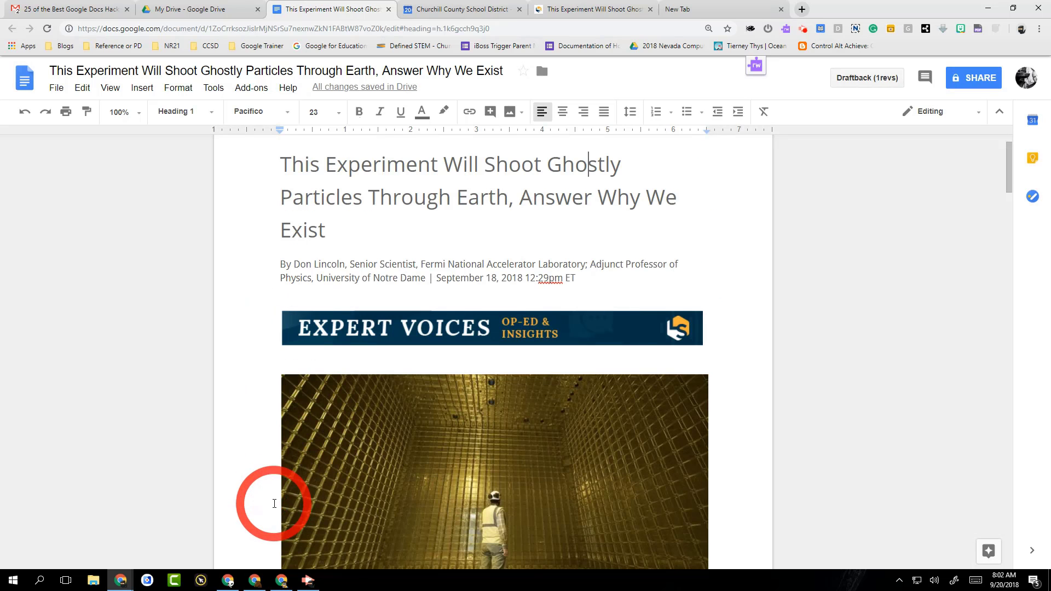
Apply the Pacifico font to the whole article title at the start of the document
left_click(290, 113)
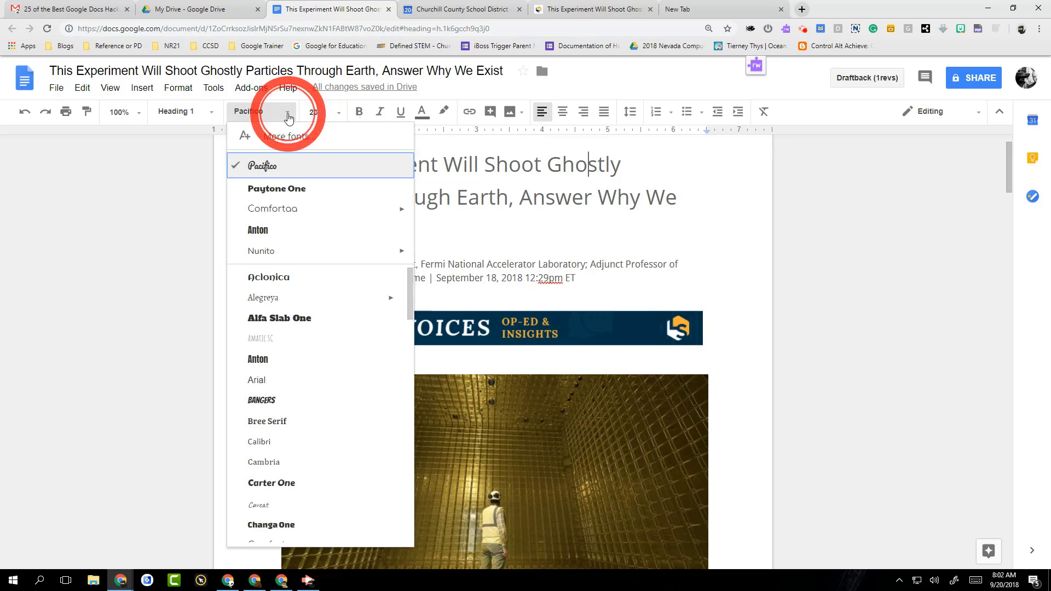
left_click(269, 167)
left_click_drag(329, 237, 280, 164)
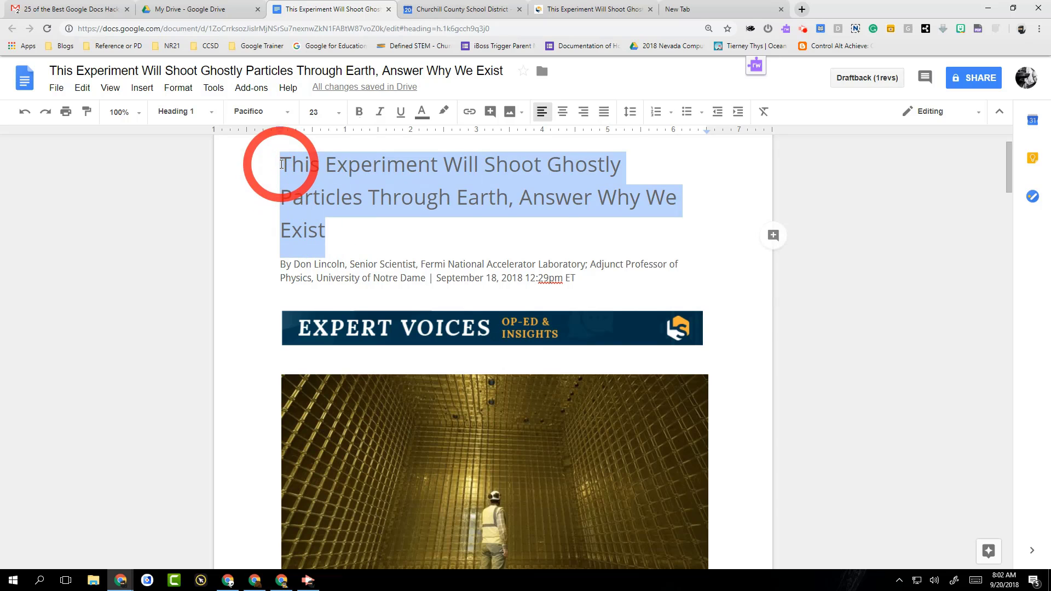
left_click(286, 113)
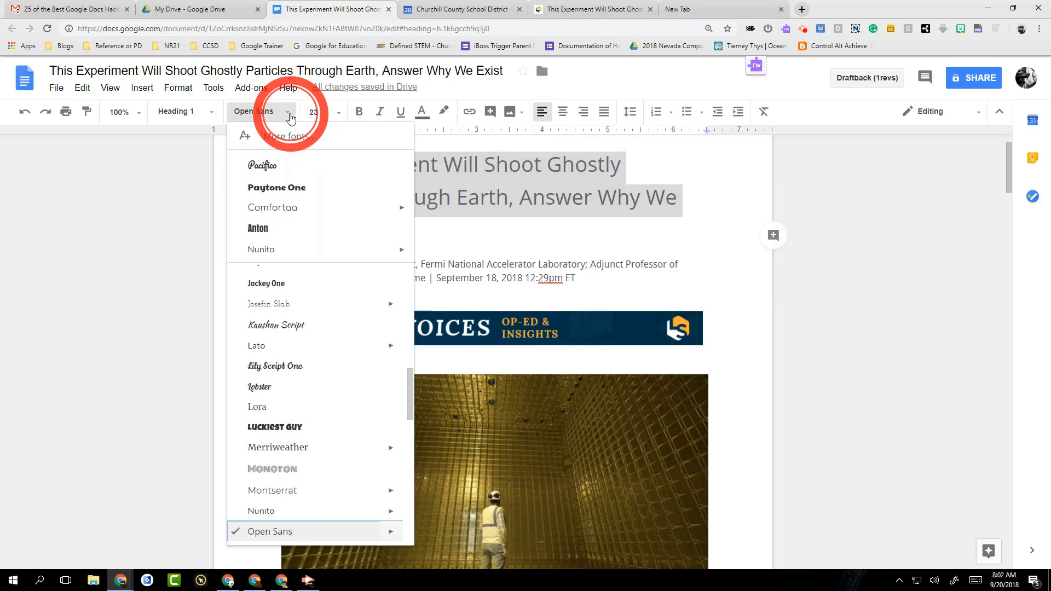
left_click(263, 163)
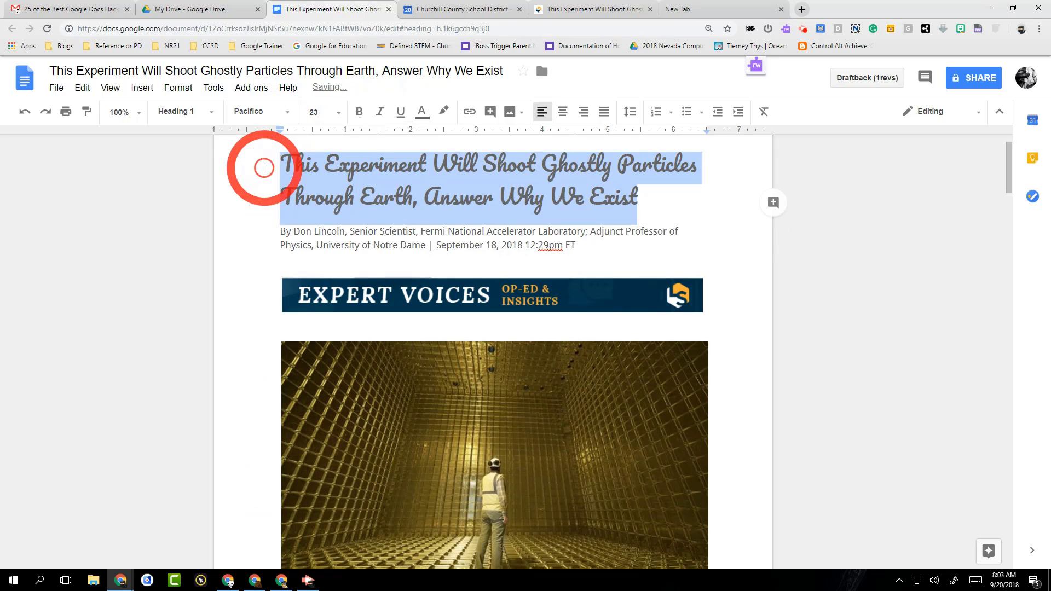
left_click(639, 190)
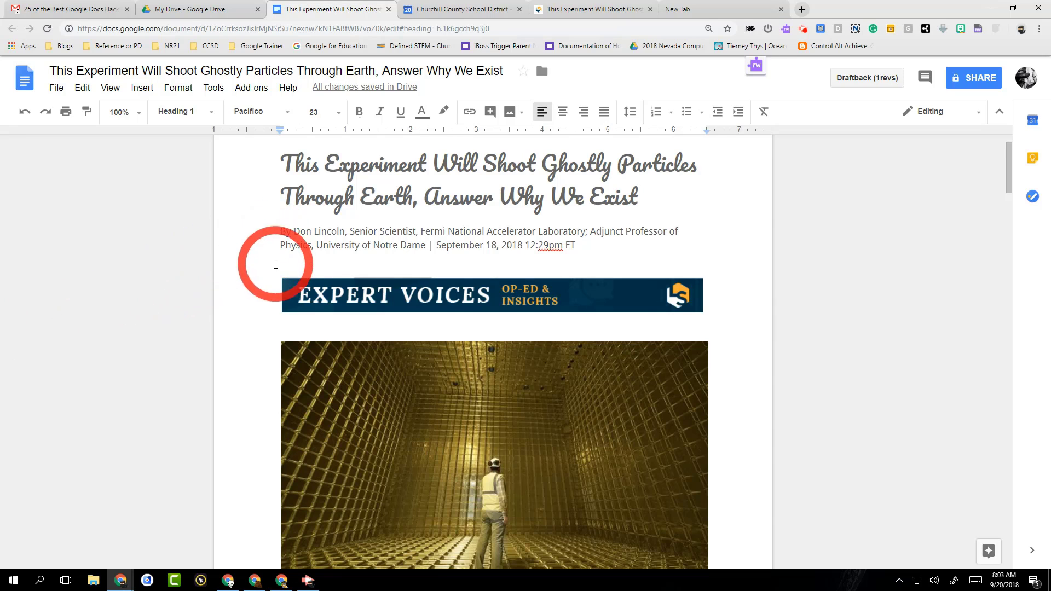
scroll(289, 300, "down", 2)
scroll(288, 299, "down", 5)
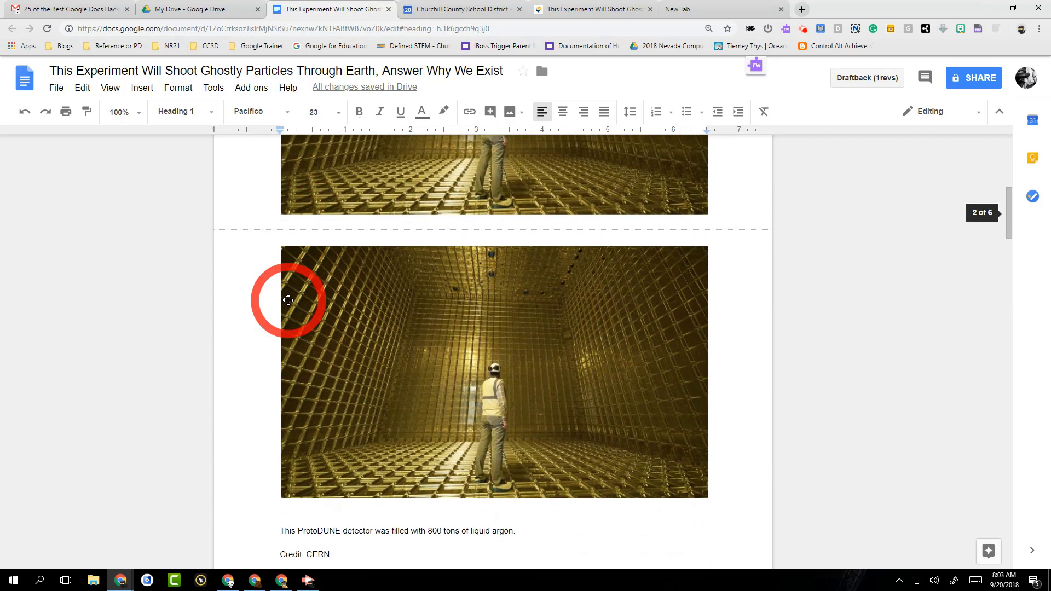
scroll(289, 300, "up", 5)
left_click(346, 311)
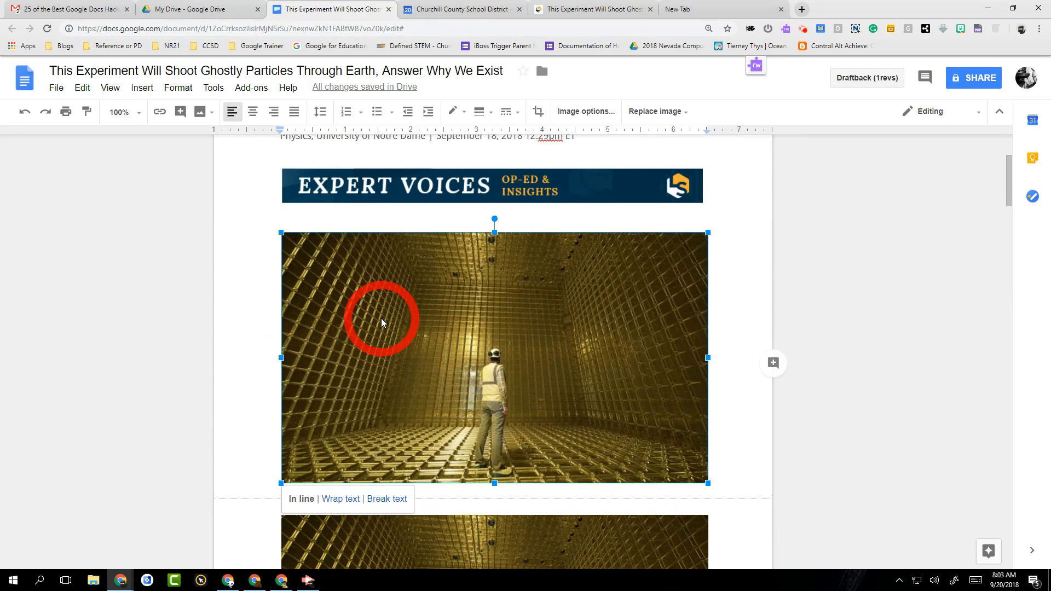
scroll(259, 242, "up", 3)
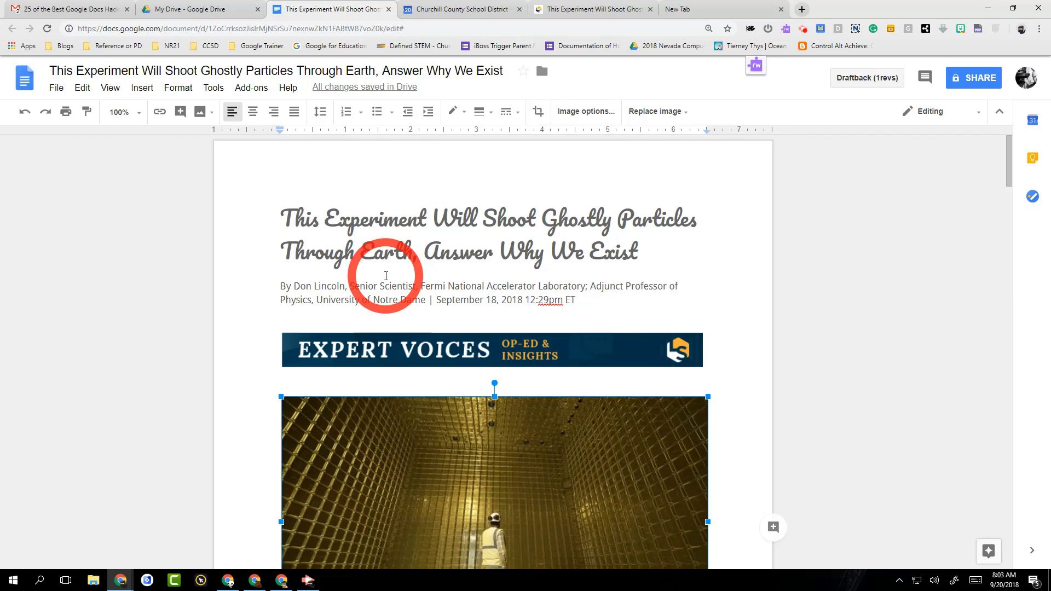
Add a new paragraph containing a first name below the author and date line, followed by an empty line
left_click(609, 305)
key("Return")
key("Return")
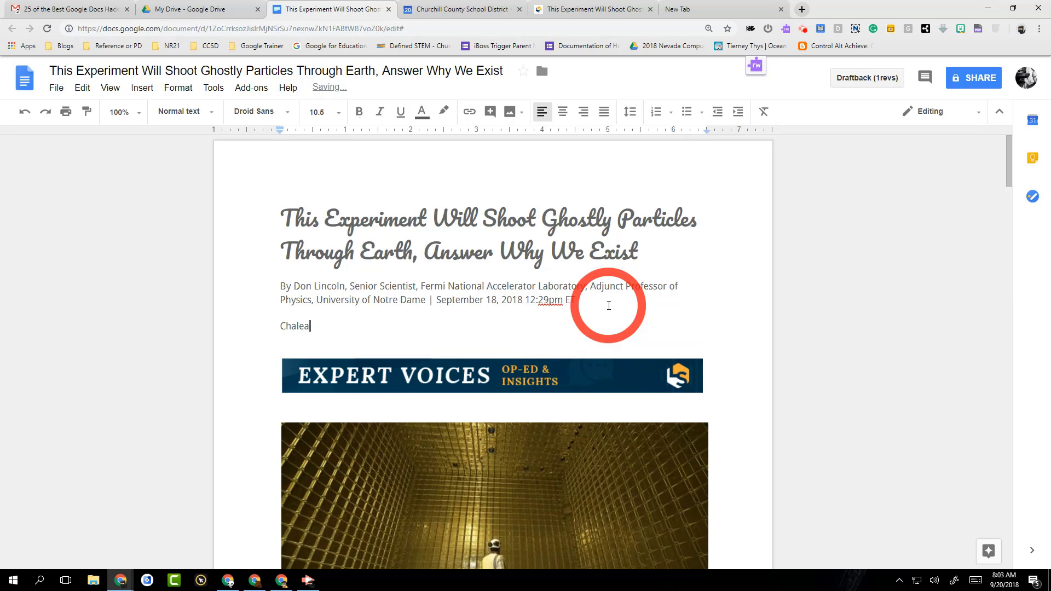
type("Chalea")
key("Return")
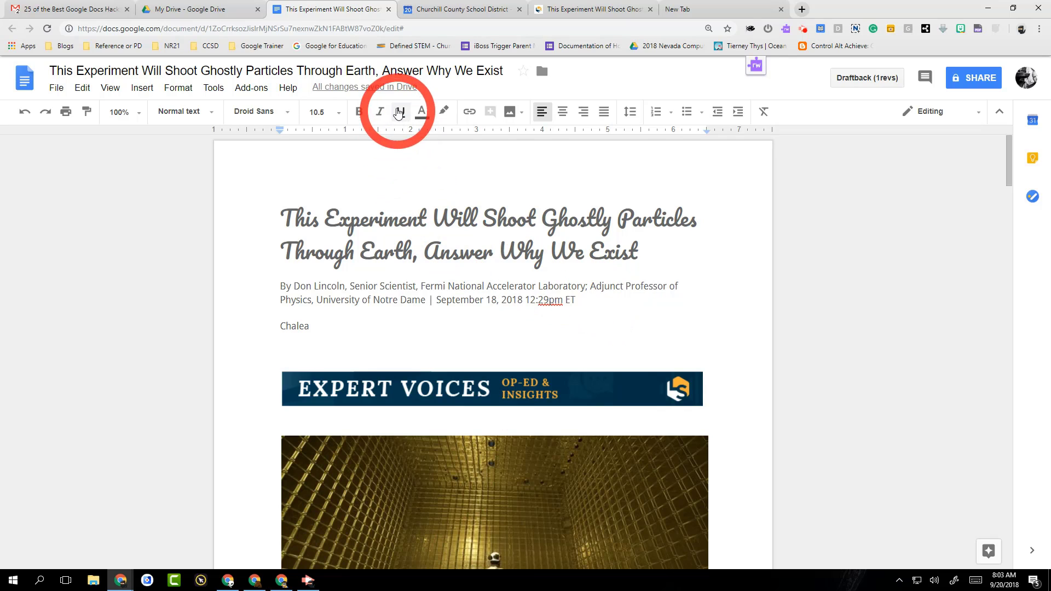
Search the available commands for "personal", open the Personal dictionary and look through its saved words
left_click(287, 88)
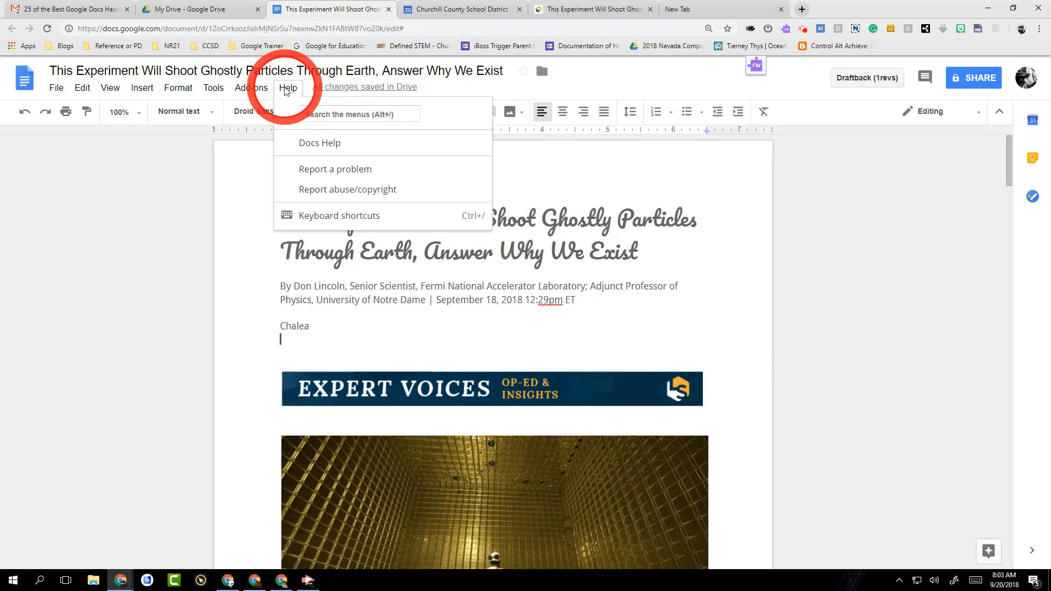
left_click(336, 115)
type("per")
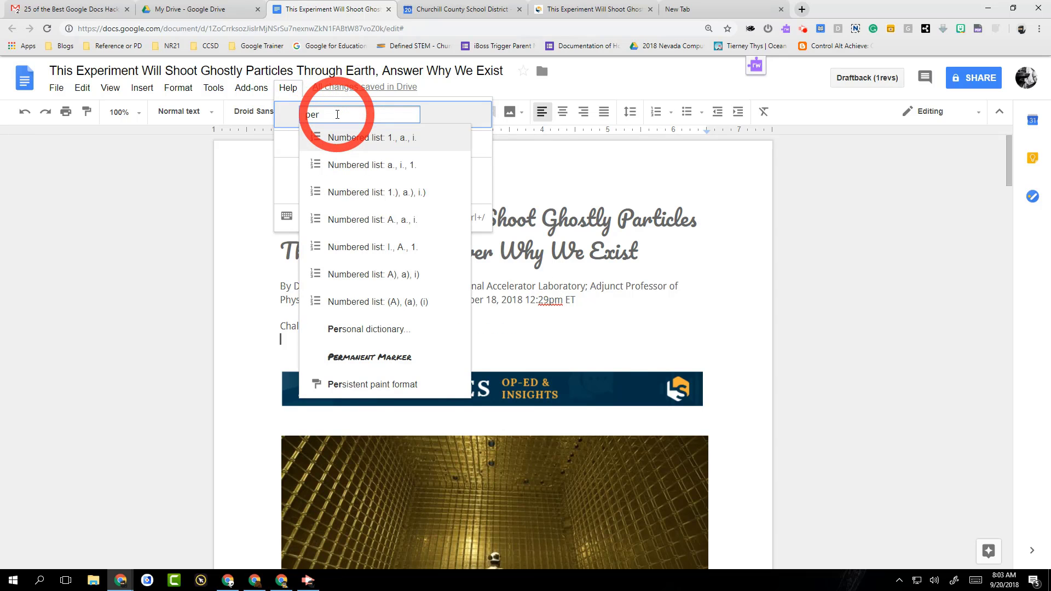
key("BackSpace")
key("BackSpace")
key("BackSpace")
type("personal")
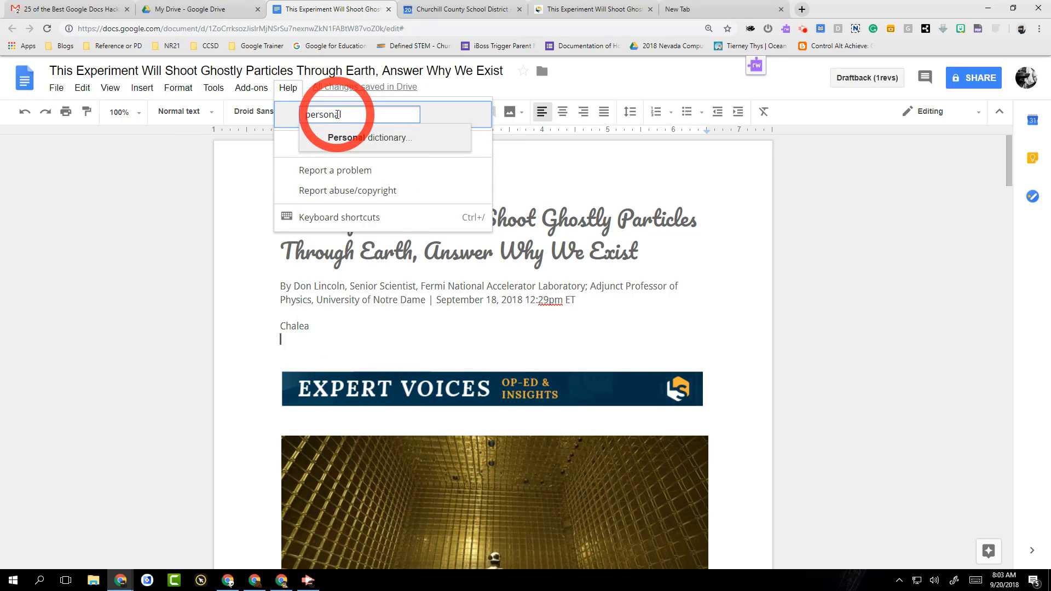
left_click(344, 137)
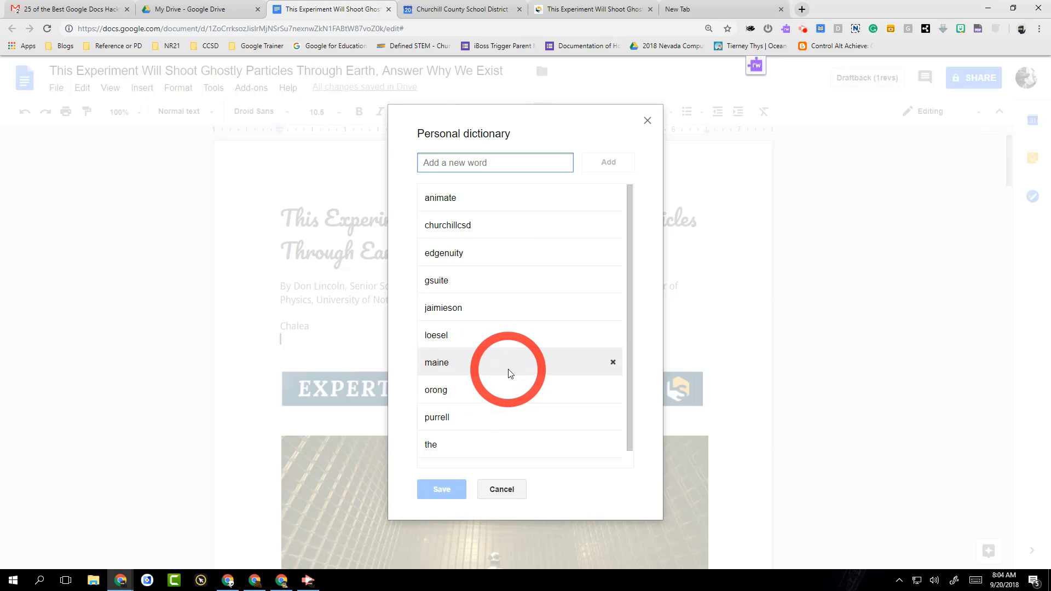
scroll(511, 371, "down", 1)
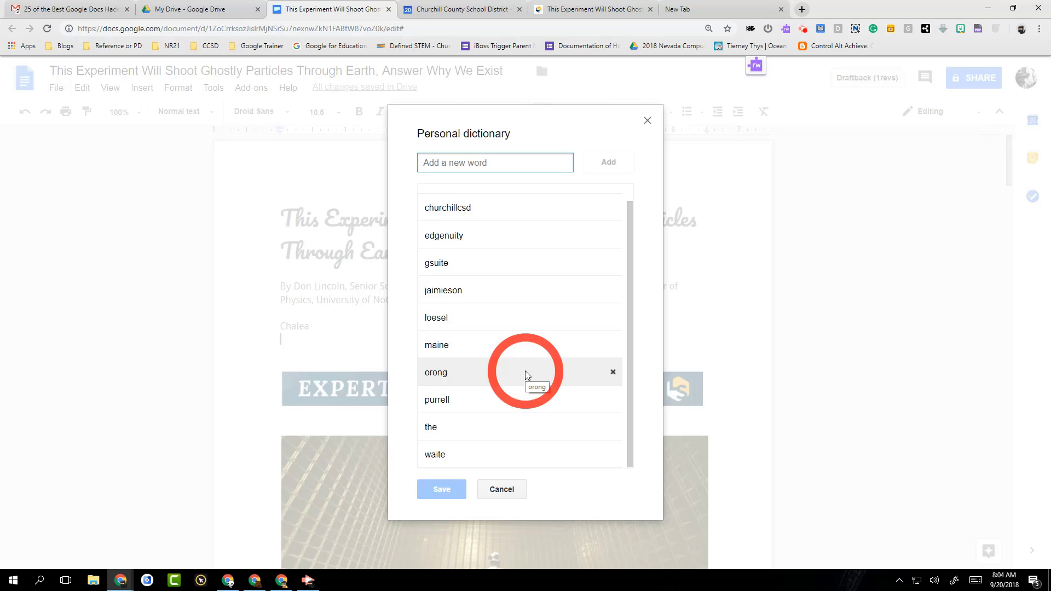
Add the first name written below the author line to the personal dictionary and save the dictionary
scroll(528, 366, "up", 1)
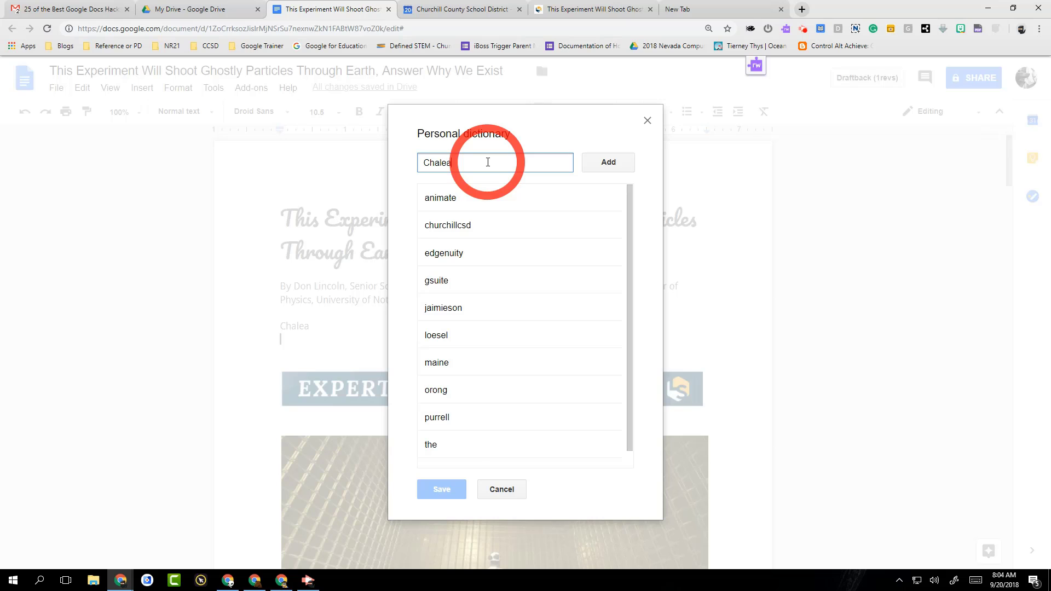
left_click(623, 164)
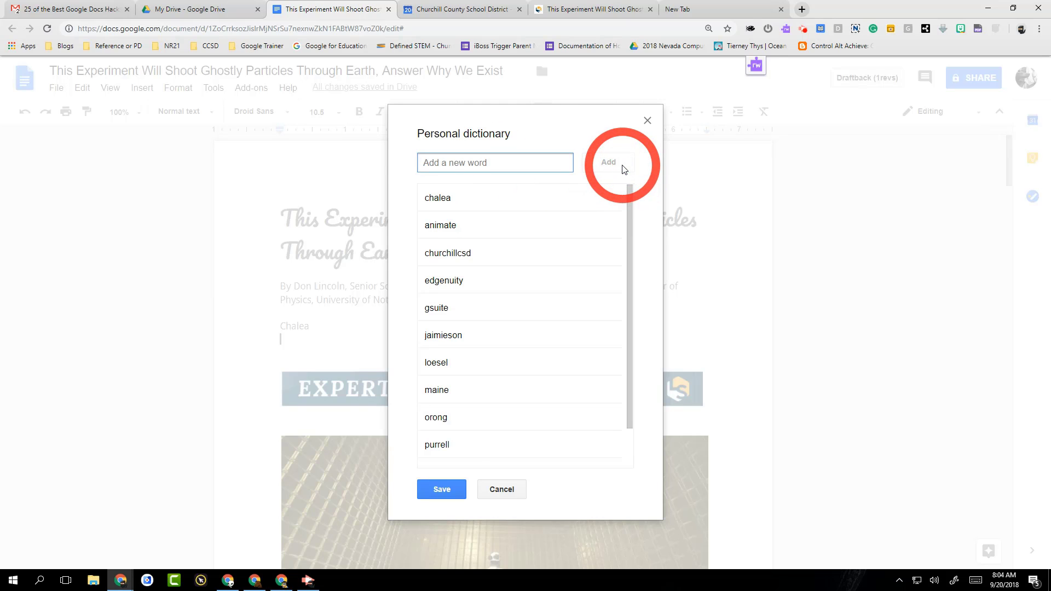
left_click(455, 487)
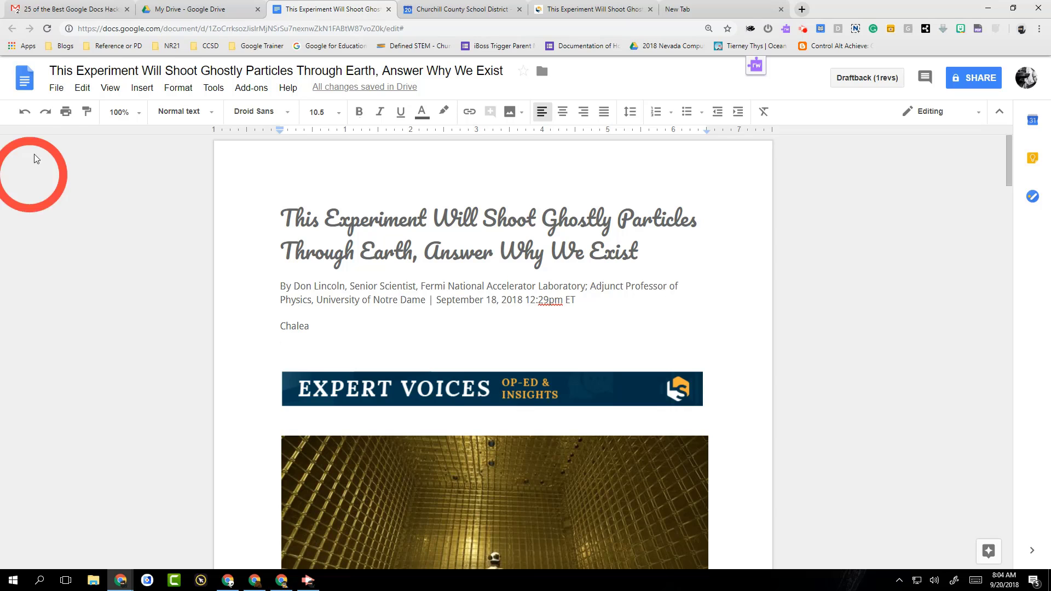
Switch to Google Drive and turn on syncing of Docs, Sheets, Slides and Drawings files for offline editing in its settings
left_click(185, 16)
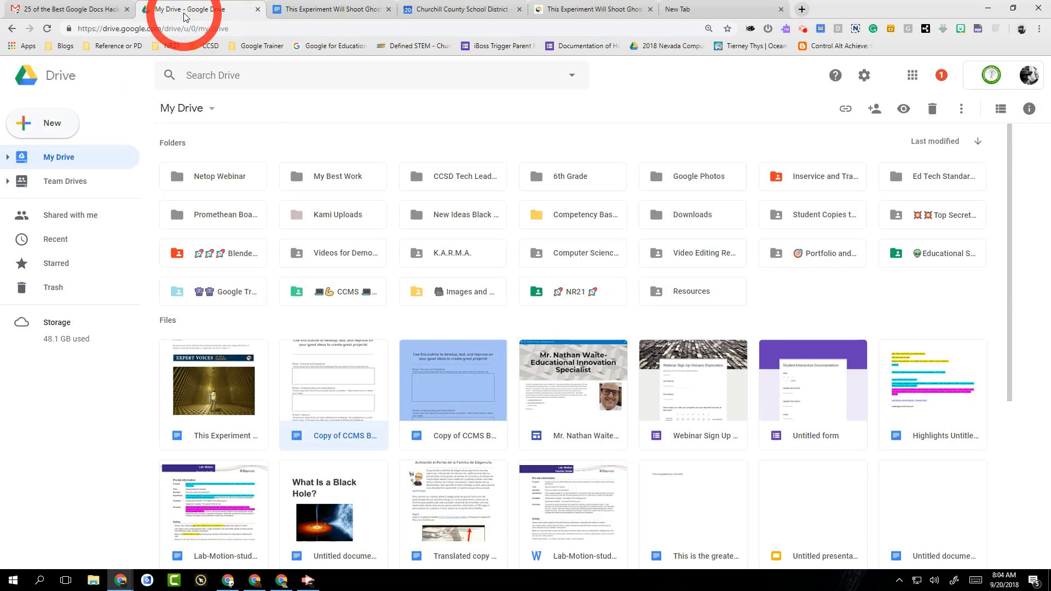
left_click(866, 78)
left_click(878, 107)
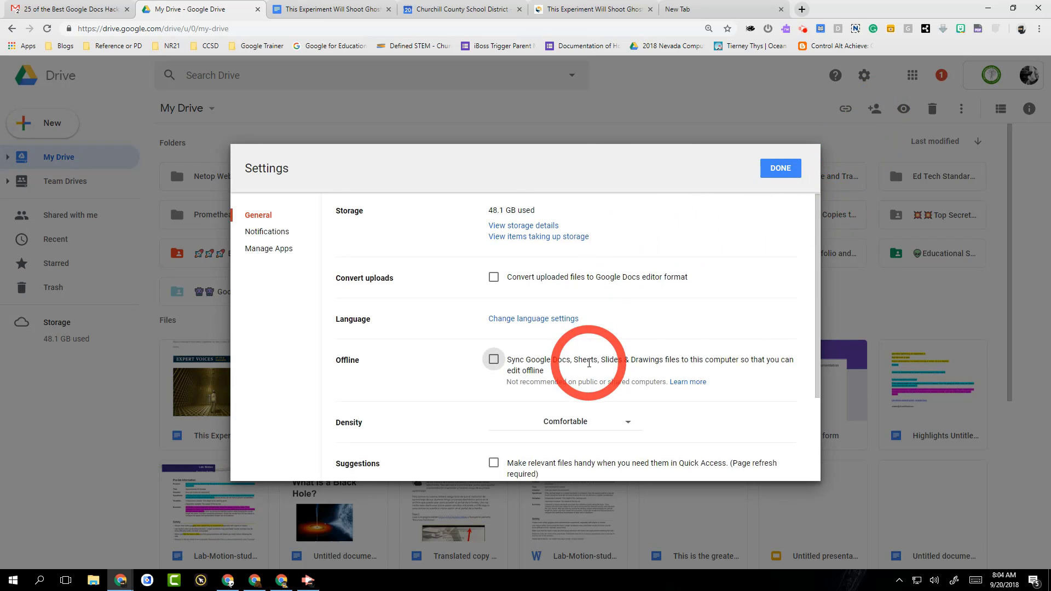
scroll(525, 351, "down", 3)
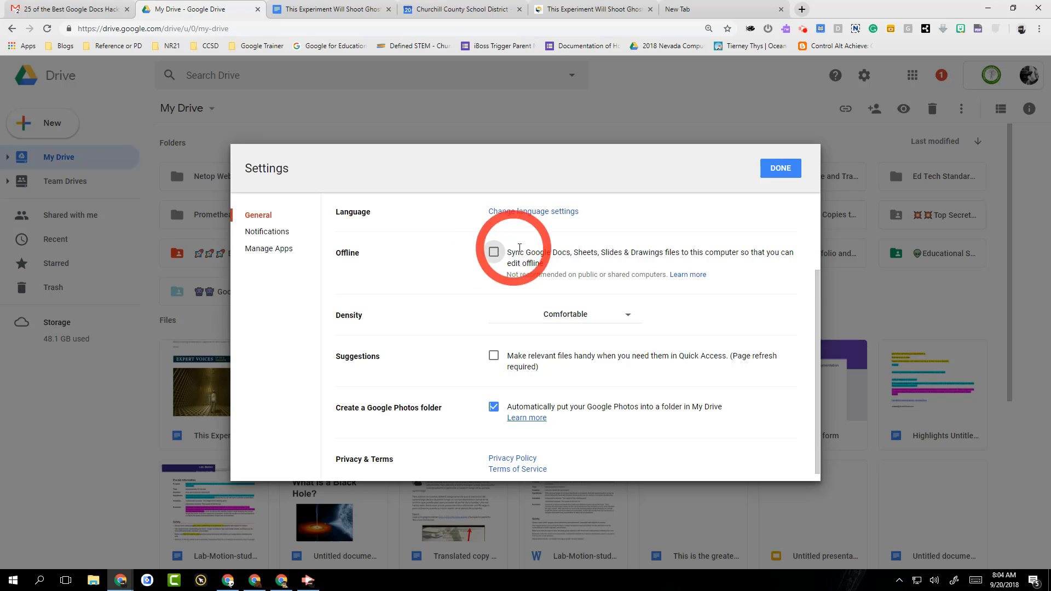
left_click(492, 253)
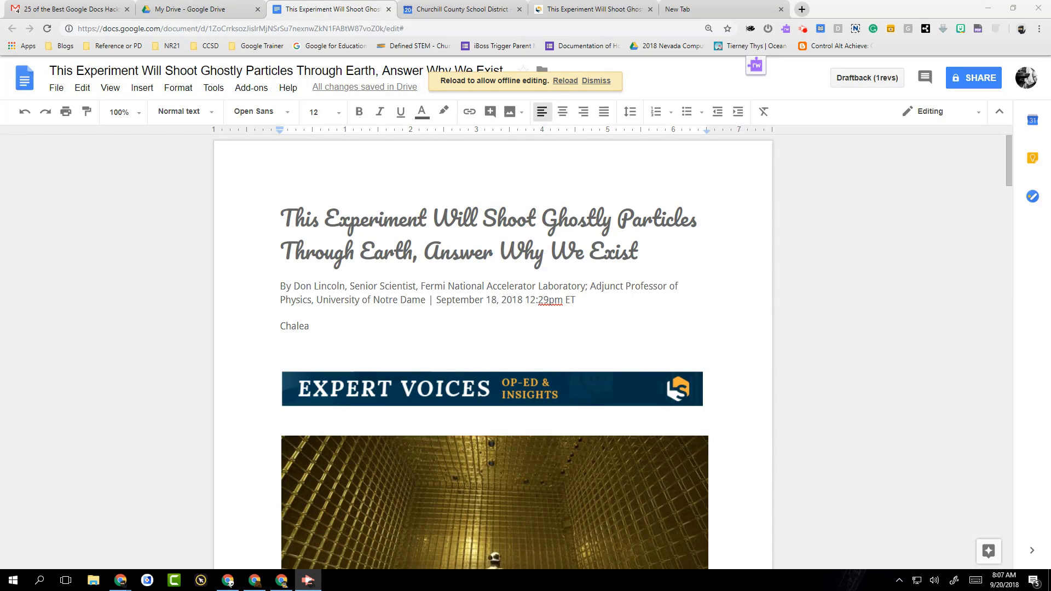
Shrink the second copy of the golden detector photo, above its caption, to about 4.2 inches wide in its original proportions
scroll(475, 290, "down", 3)
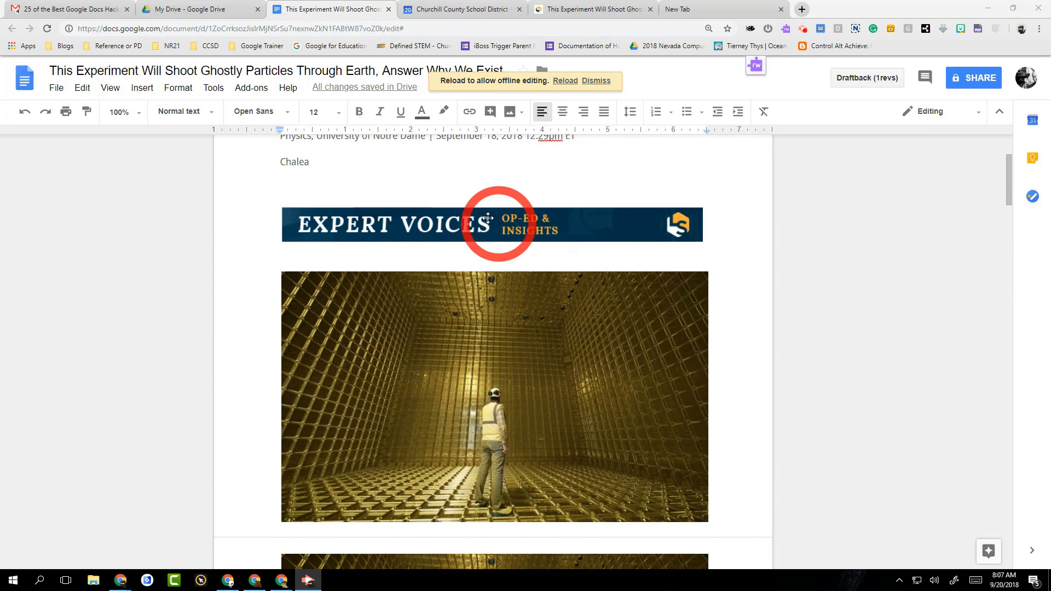
scroll(453, 344, "down", 3)
scroll(454, 345, "down", 4)
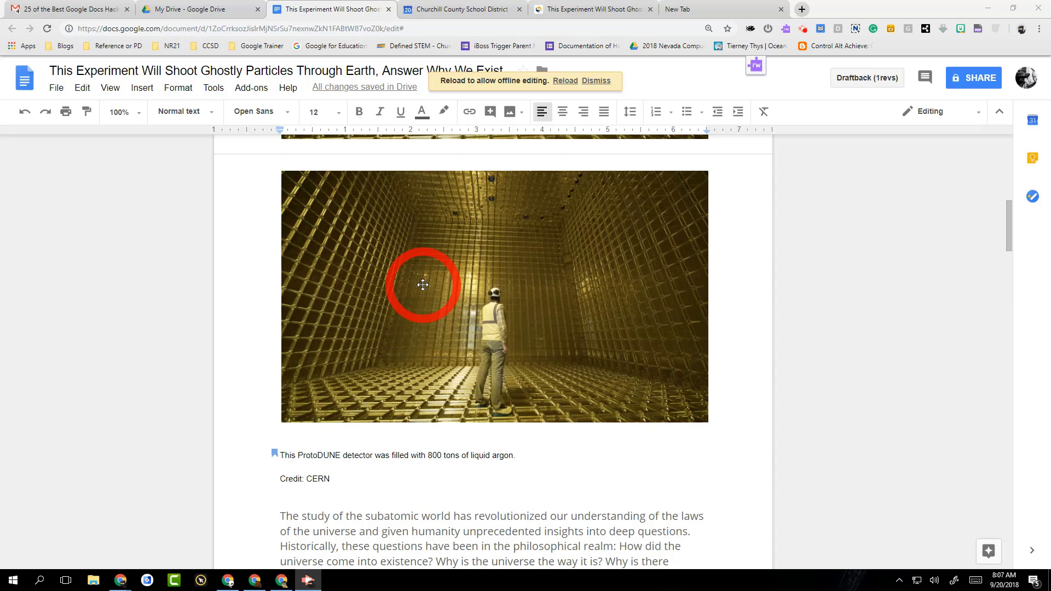
left_click(423, 284)
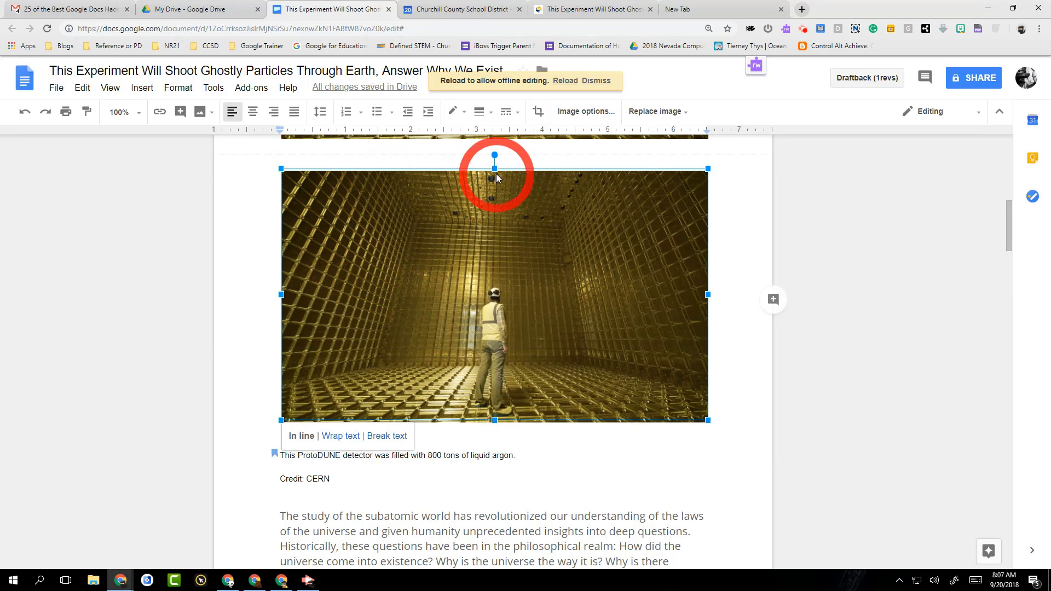
mouse_move(494, 156)
left_mouse_down()
mouse_move(552, 165)
mouse_move(494, 157)
left_mouse_up()
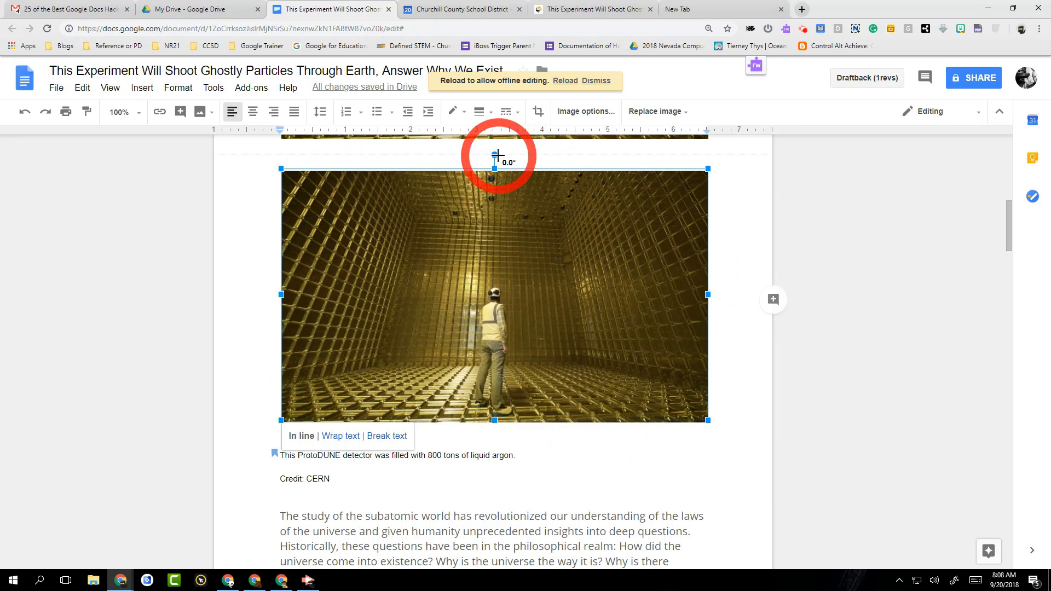
left_click_drag(708, 168, 730, 249)
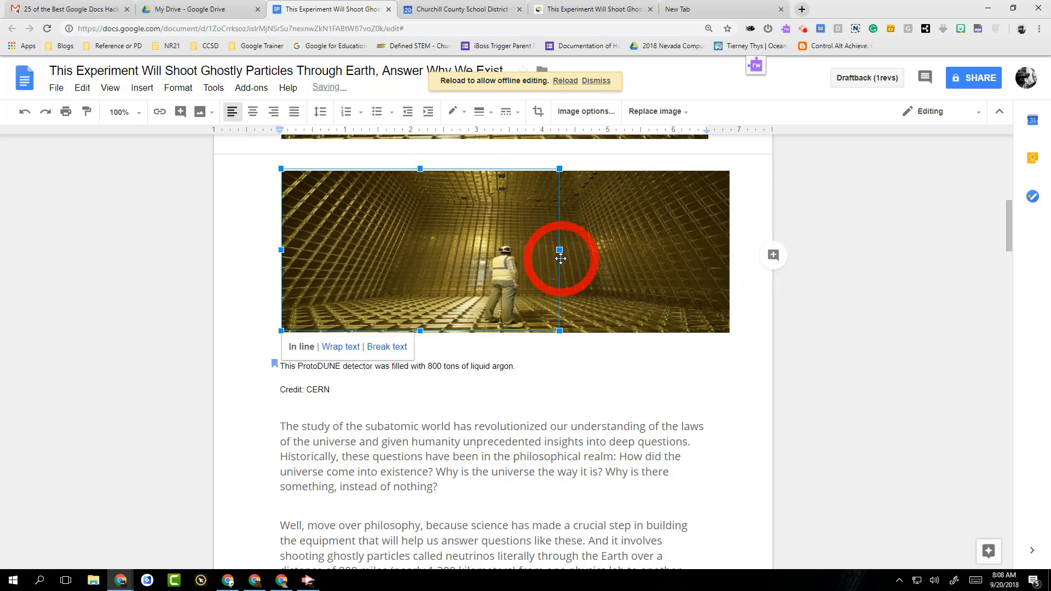
key("ctrl+z")
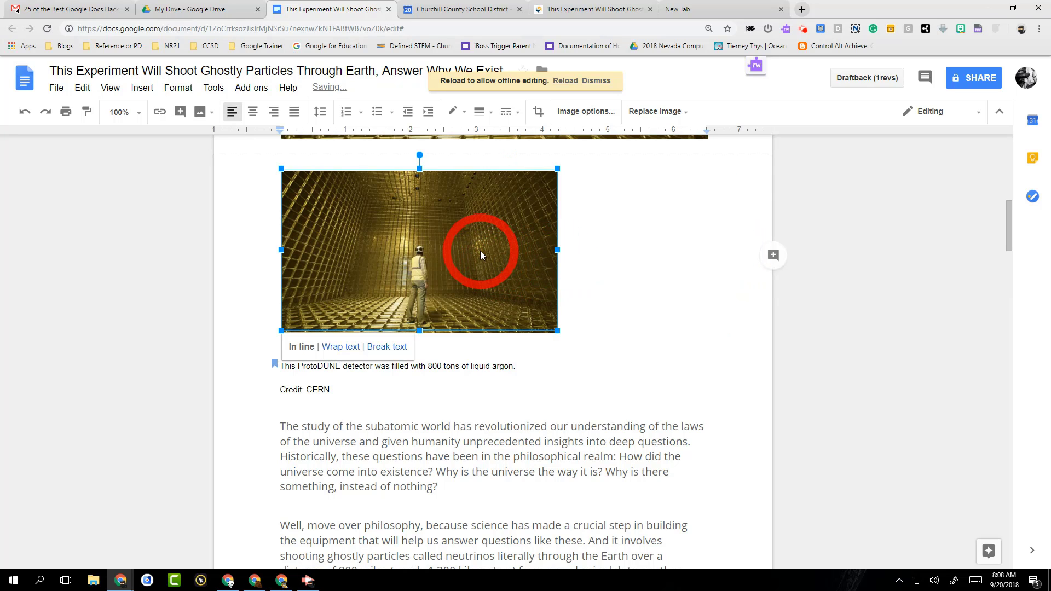
Crop the first detector photo from both sides to a vertical strip about 1.2 inches wide around the standing worker
scroll(482, 250, "up", 5)
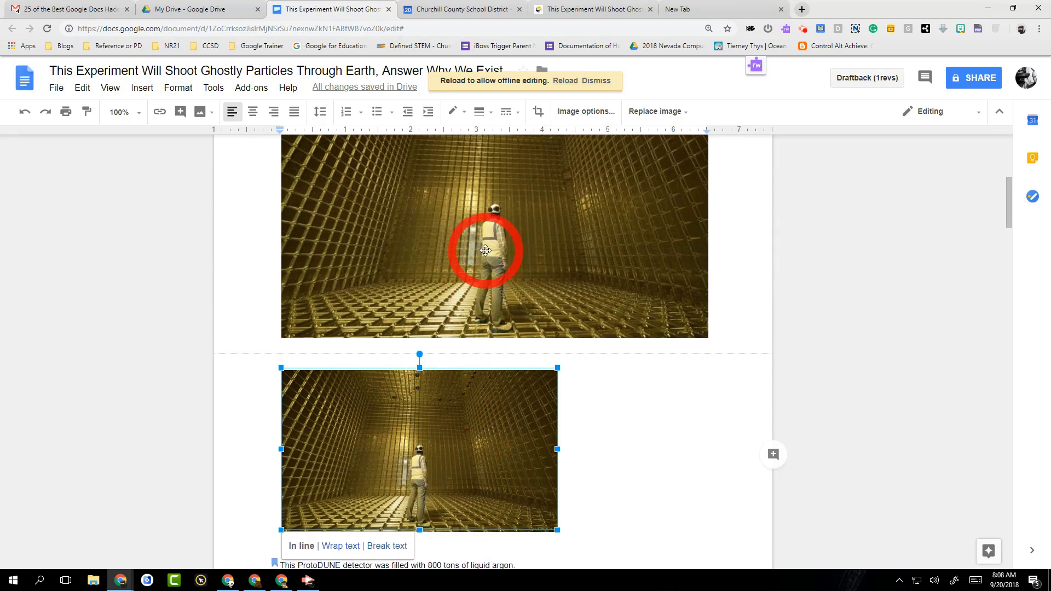
double_click(484, 251)
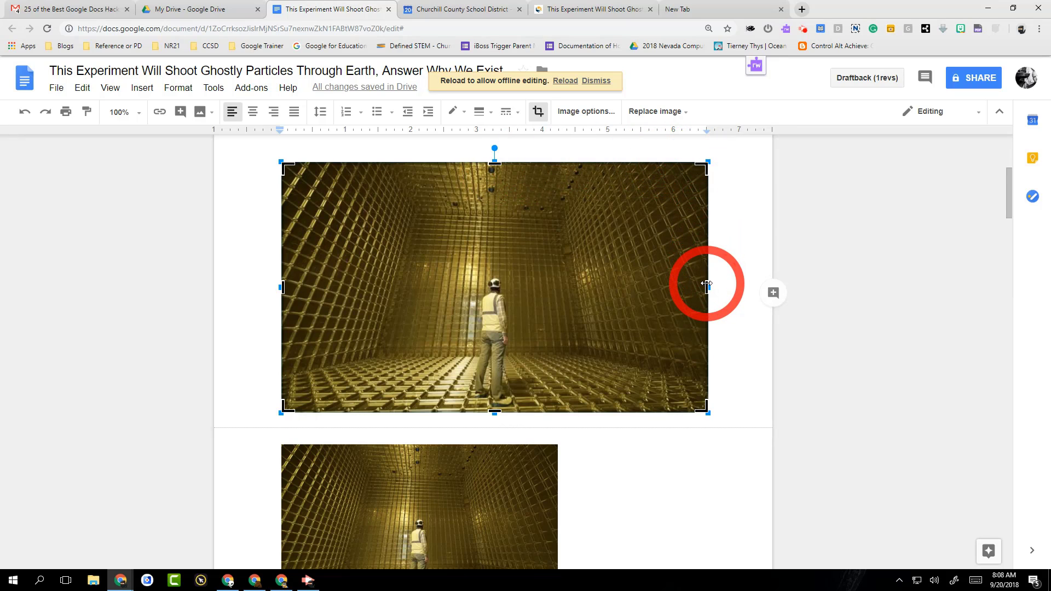
left_click_drag(707, 284, 593, 281)
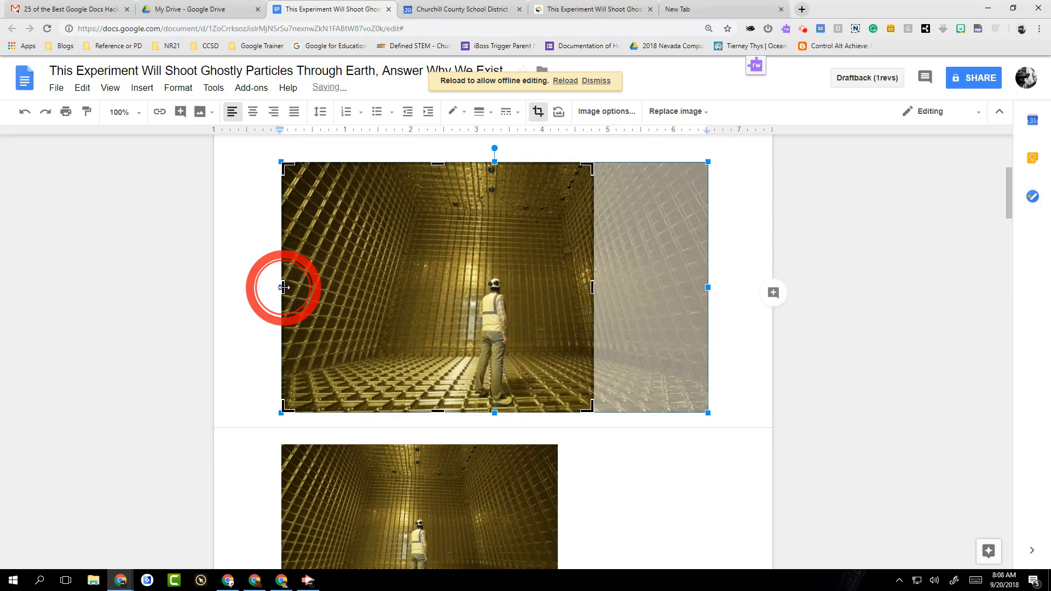
left_click_drag(283, 286, 356, 289)
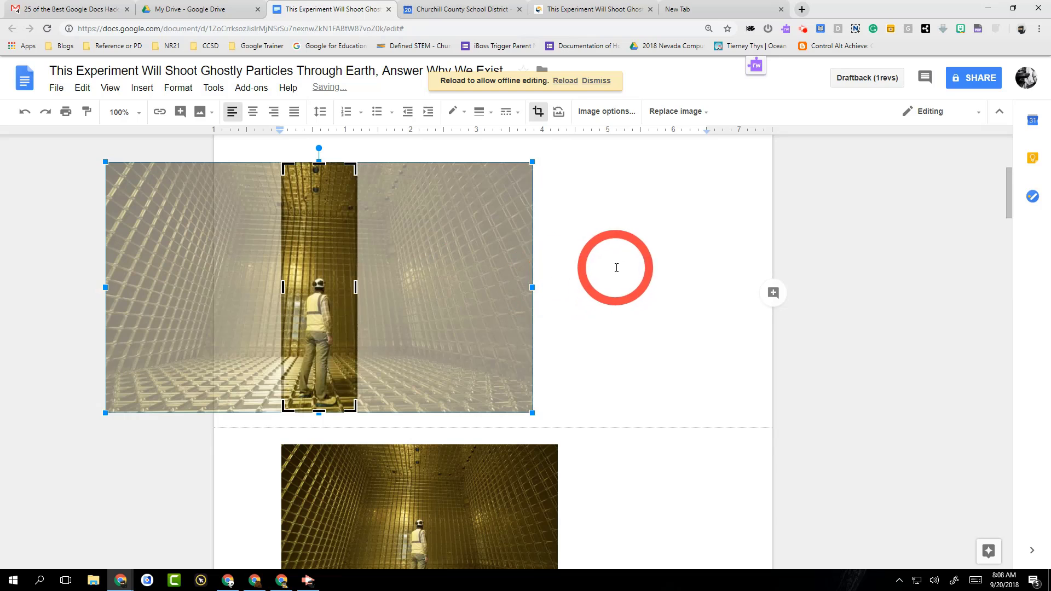
left_click(615, 268)
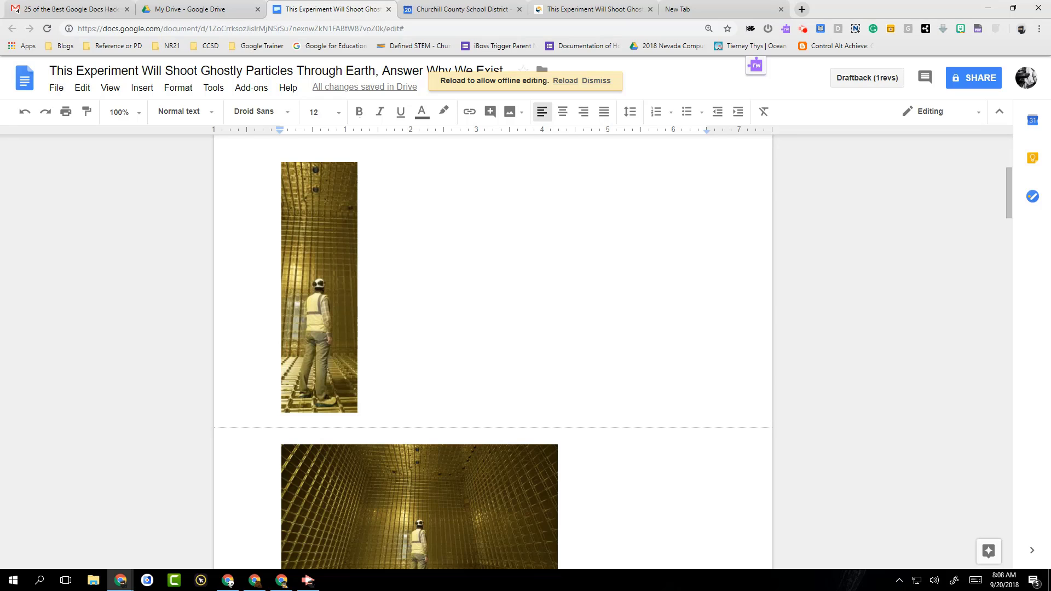
Draft a comment on the phrase "which will be America's flagship particle physics" that mentions a colleague's e-mail address
scroll(520, 228, "up", 5)
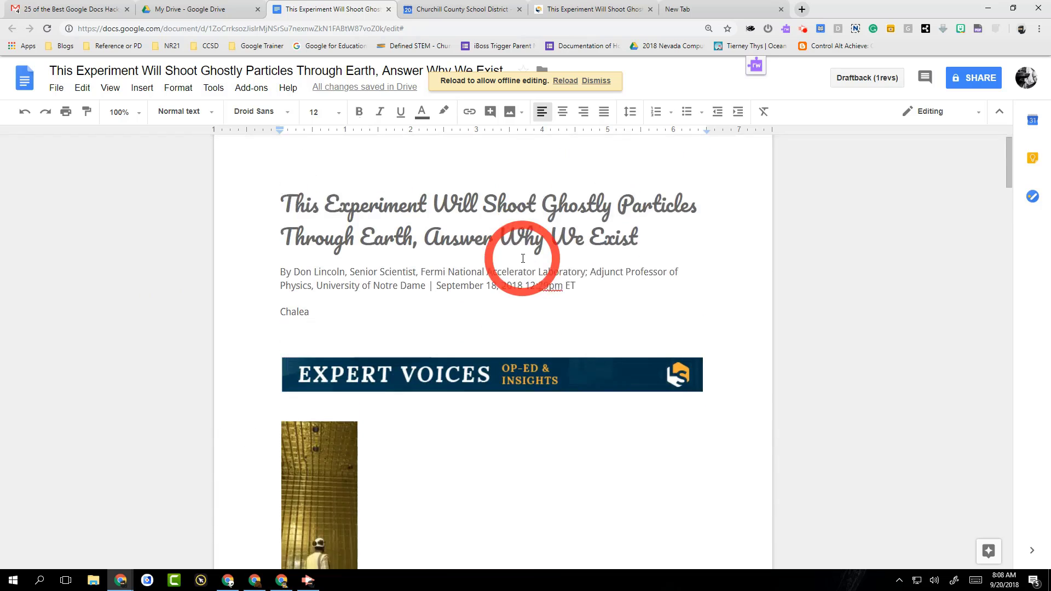
scroll(522, 258, "down", 7)
scroll(523, 259, "down", 10)
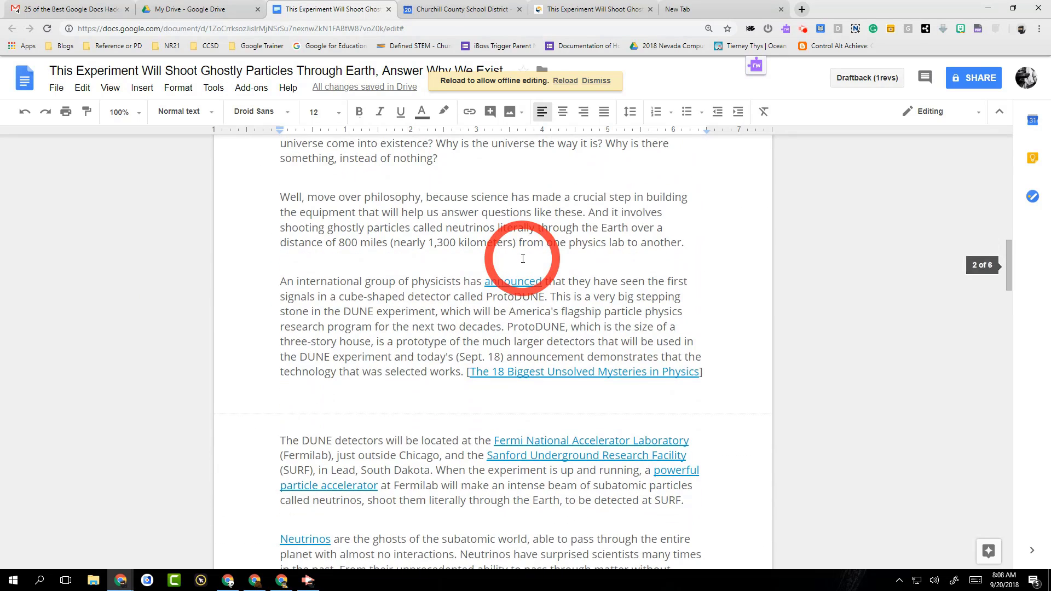
scroll(522, 258, "down", 2)
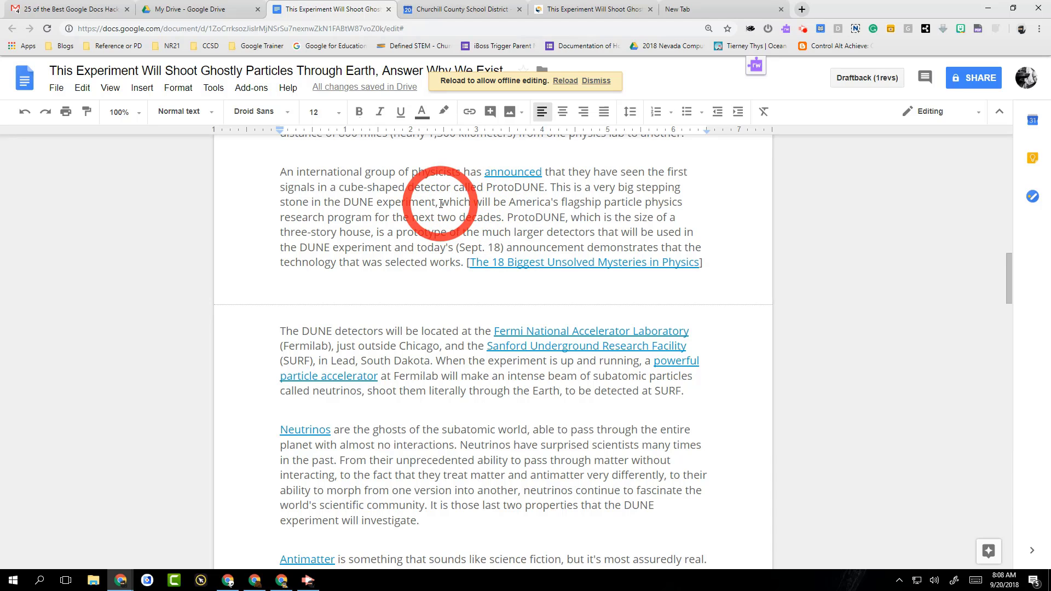
left_click_drag(441, 203, 731, 213)
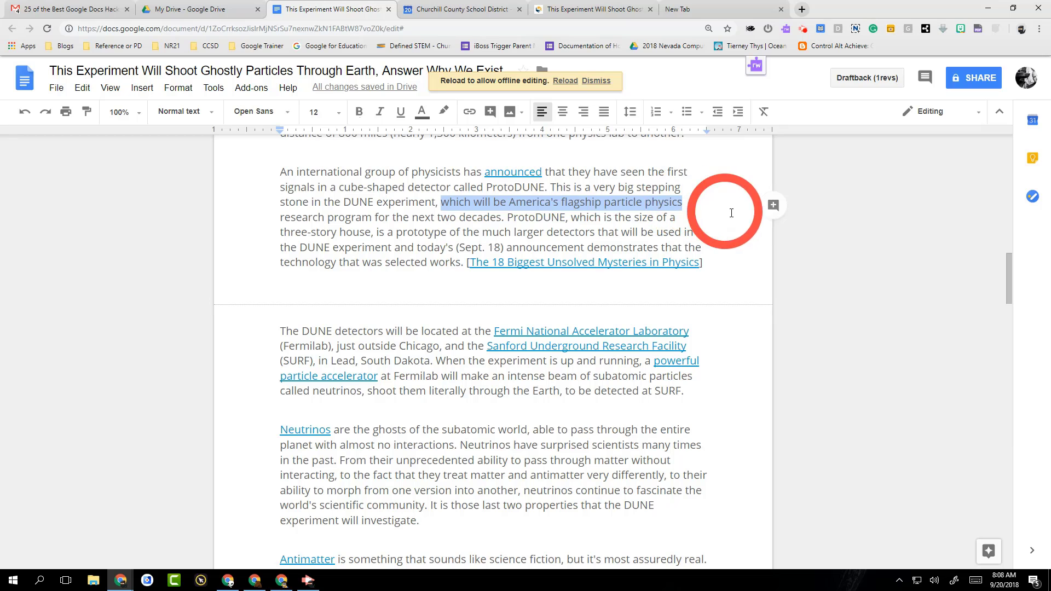
left_click(773, 207)
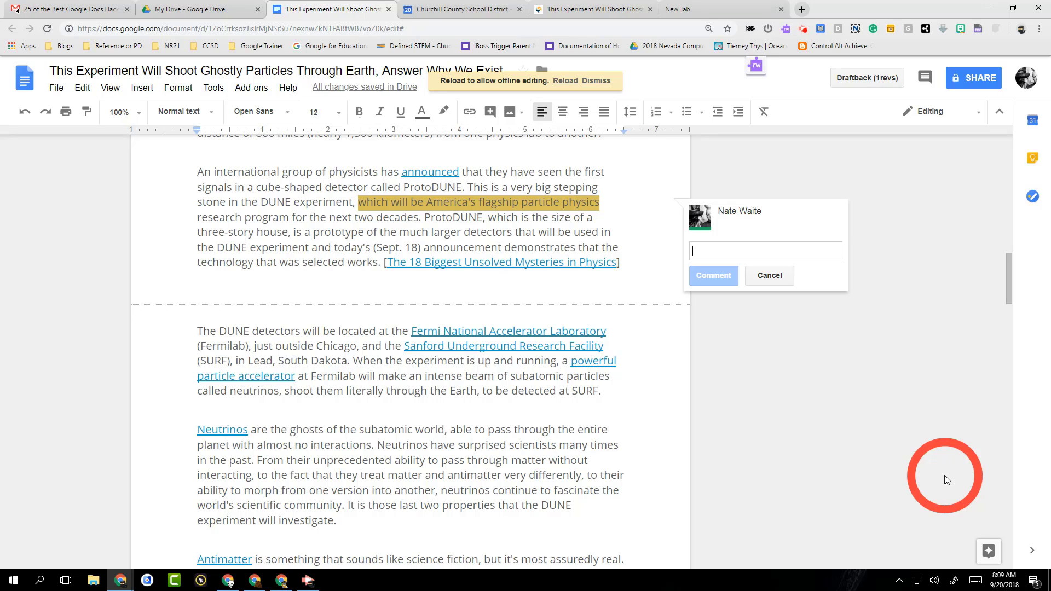
type("+")
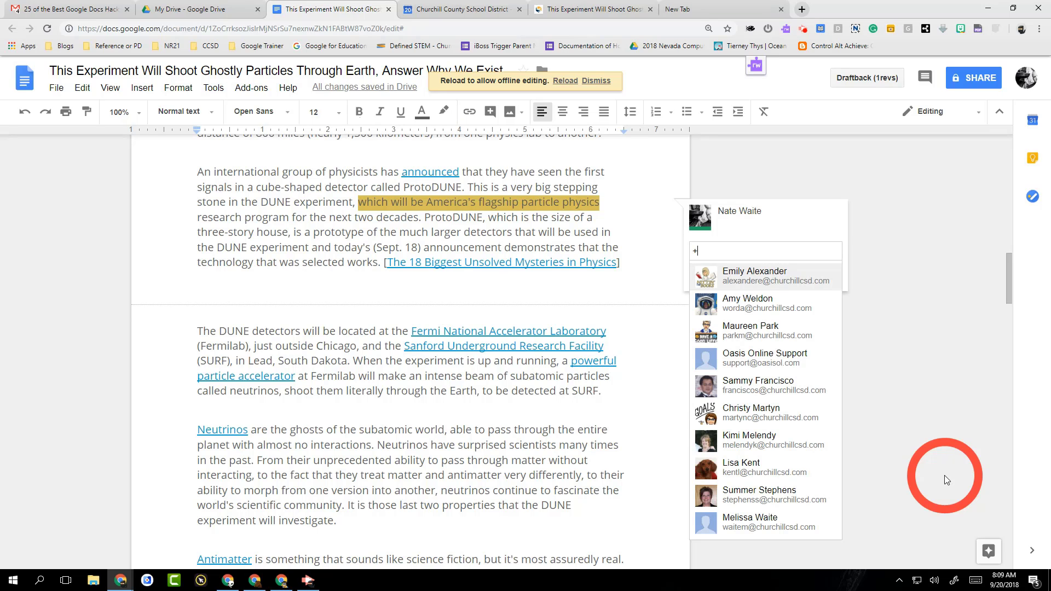
type("wor")
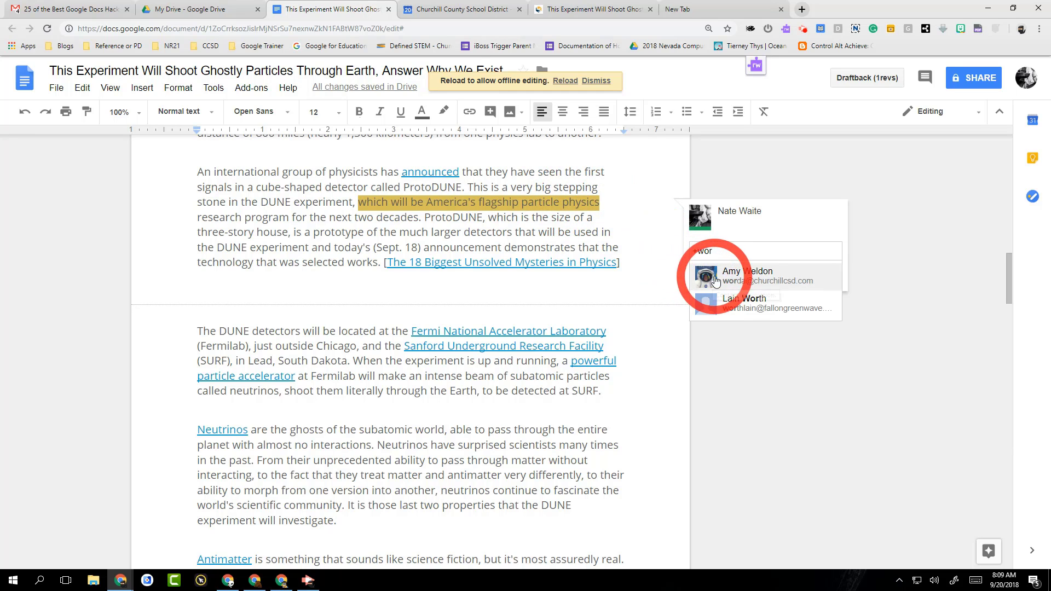
left_click(748, 275)
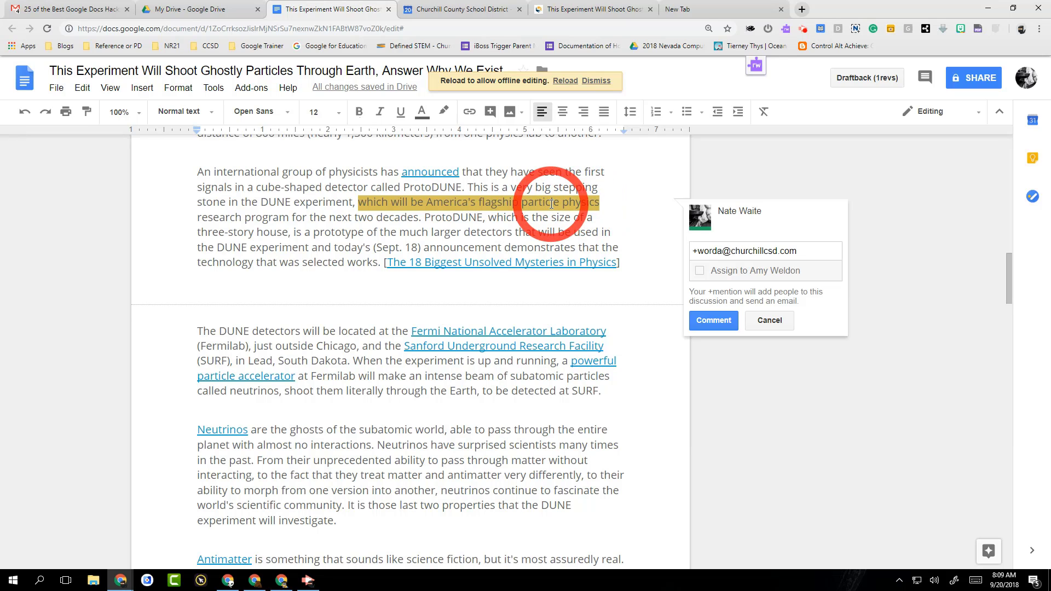
Try the option that assigns the comment to the mentioned colleague, clear it again and discard the draft comment
left_click(700, 273)
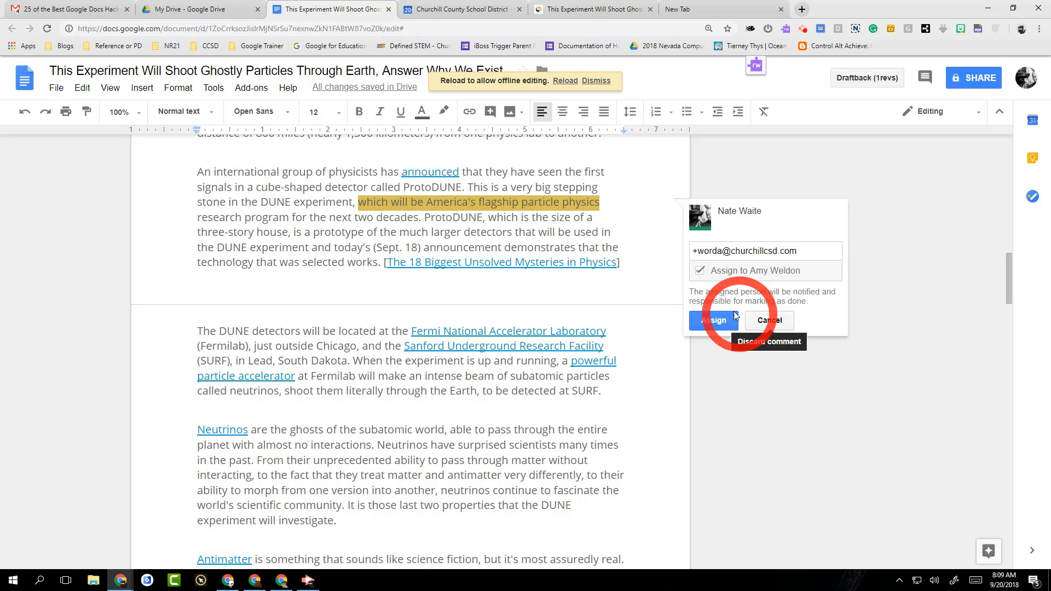
left_click(701, 270)
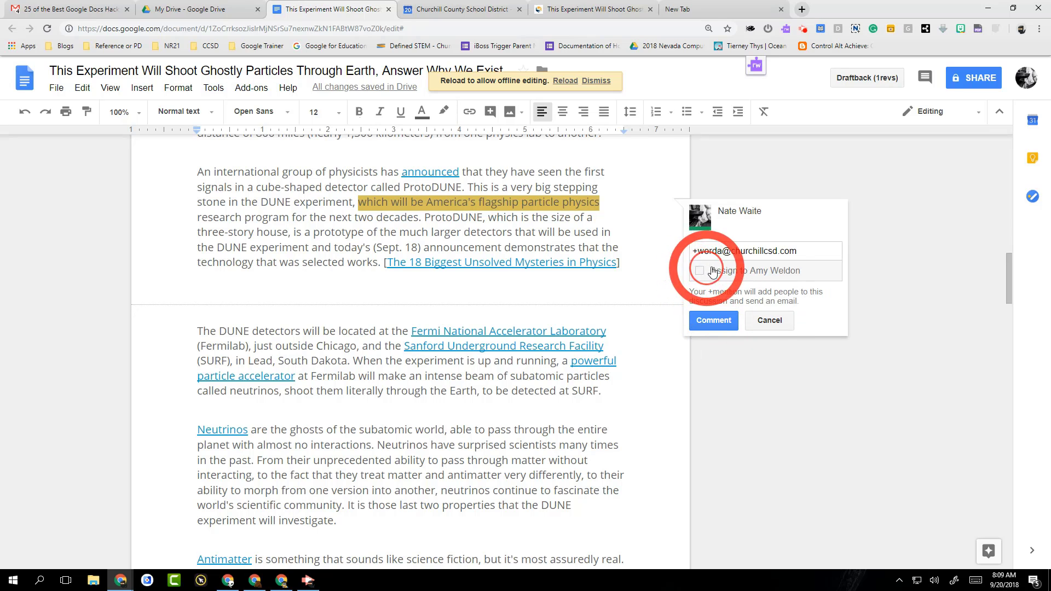
left_click(769, 320)
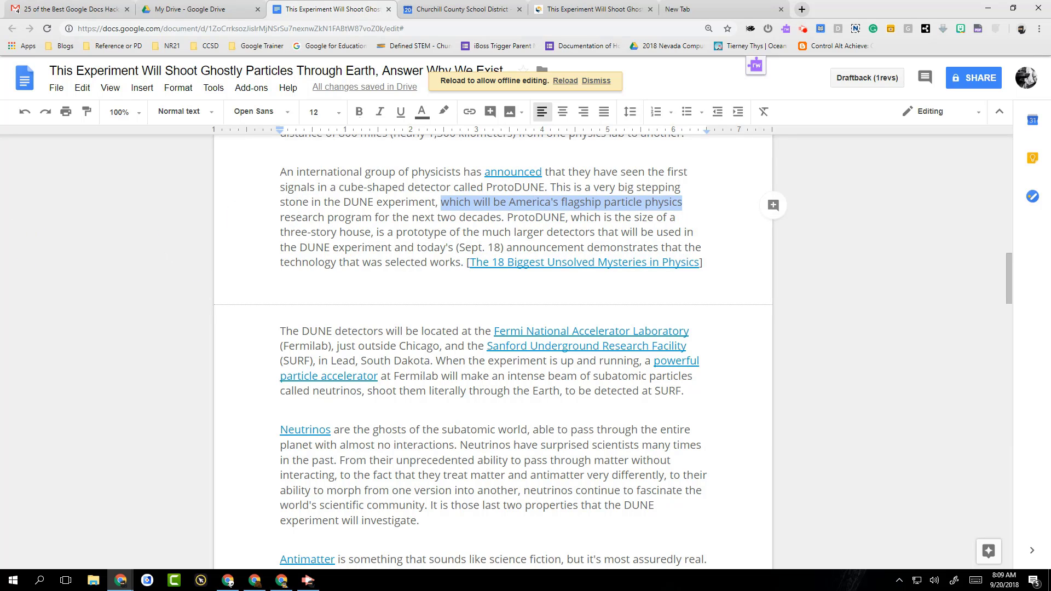
Replace the selected phrase "which will be America's flagship particle physics" with a drawing of three freehand Scribble strokes forming a signature
scroll(384, 327, "down", 20)
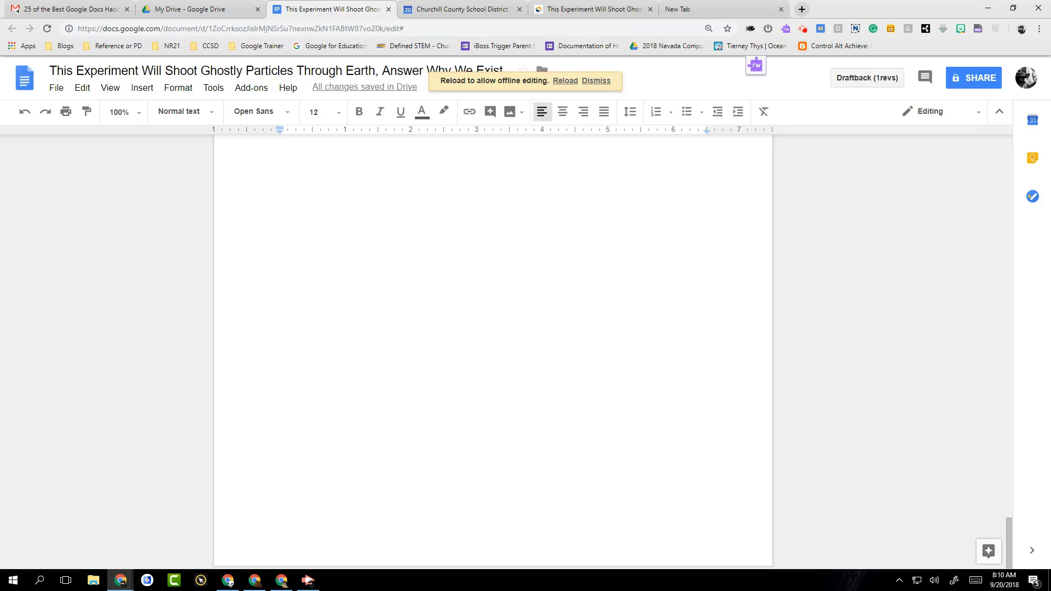
key("alt+Tab")
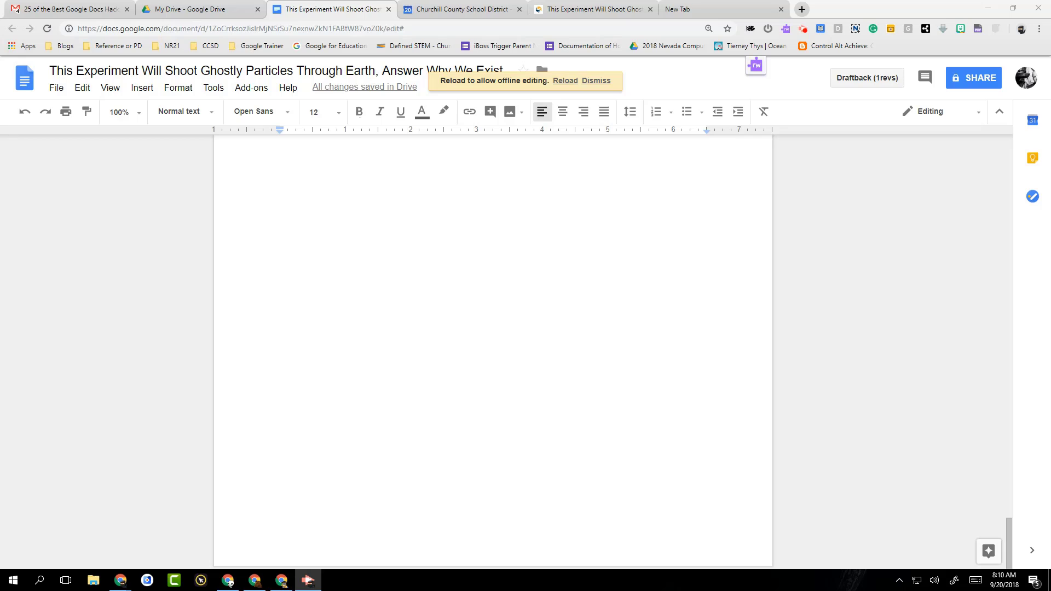
left_click(143, 89)
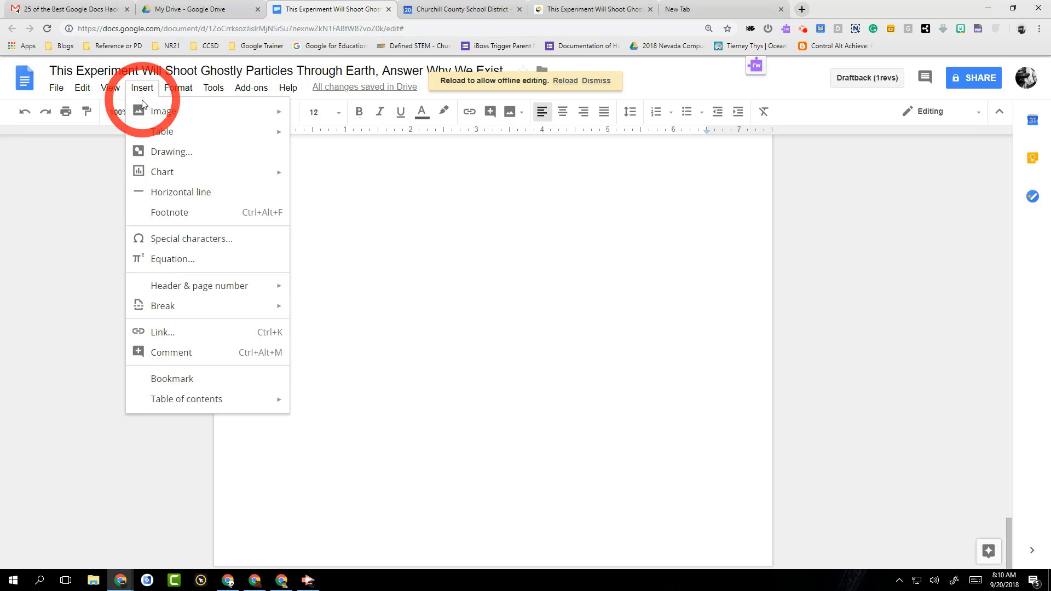
left_click(157, 153)
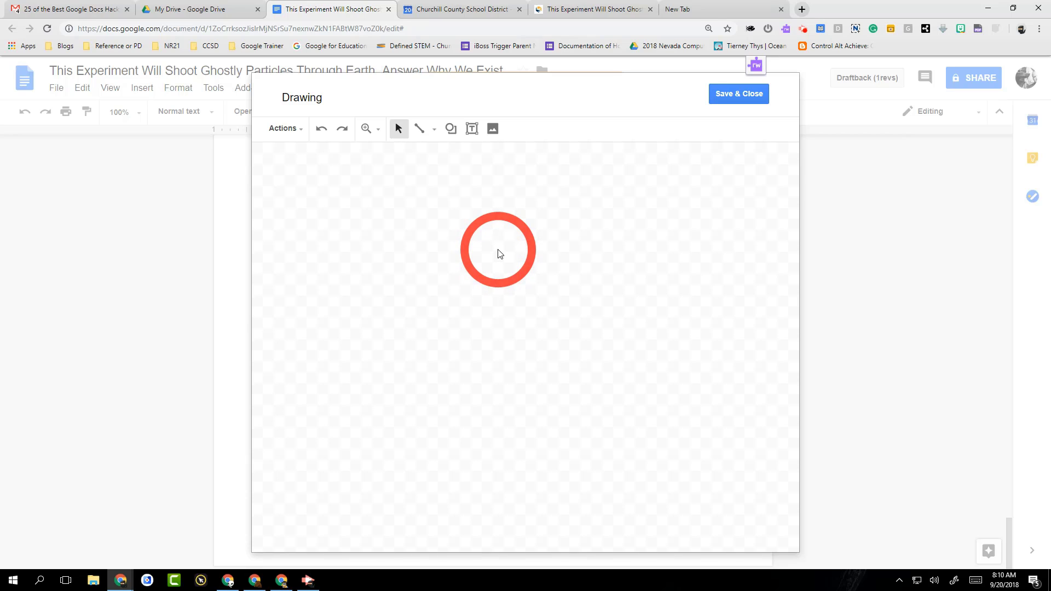
left_click(433, 130)
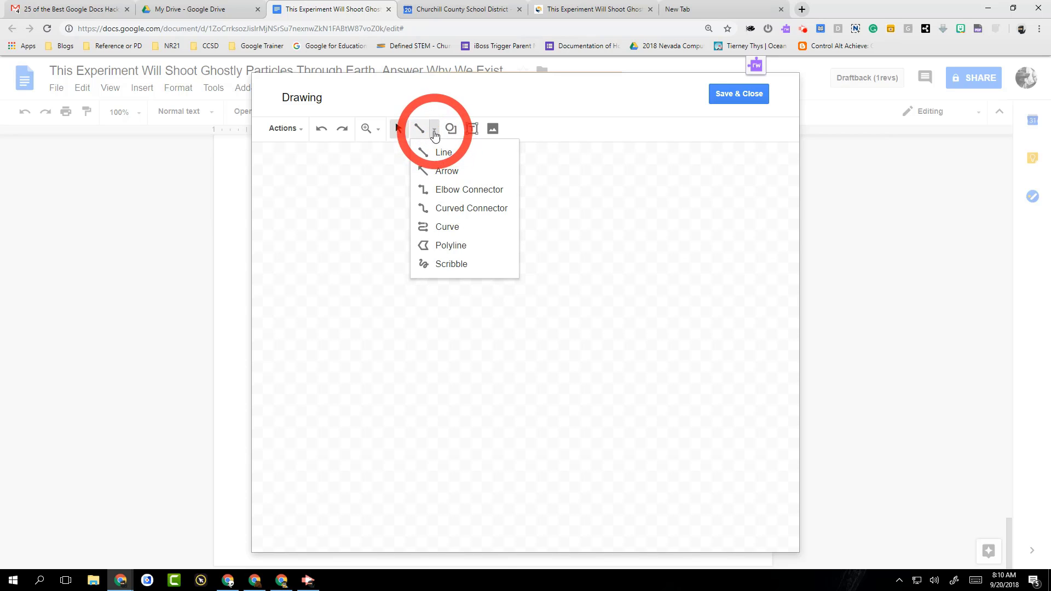
left_click(435, 264)
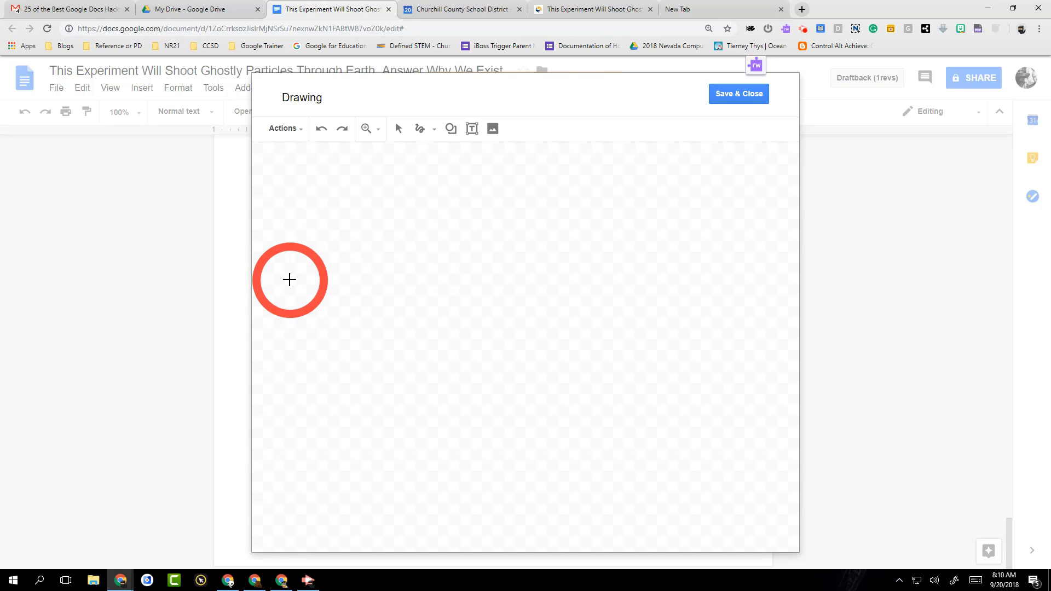
mouse_move(290, 280)
left_mouse_down()
mouse_move(313, 193)
mouse_move(356, 162)
left_mouse_up()
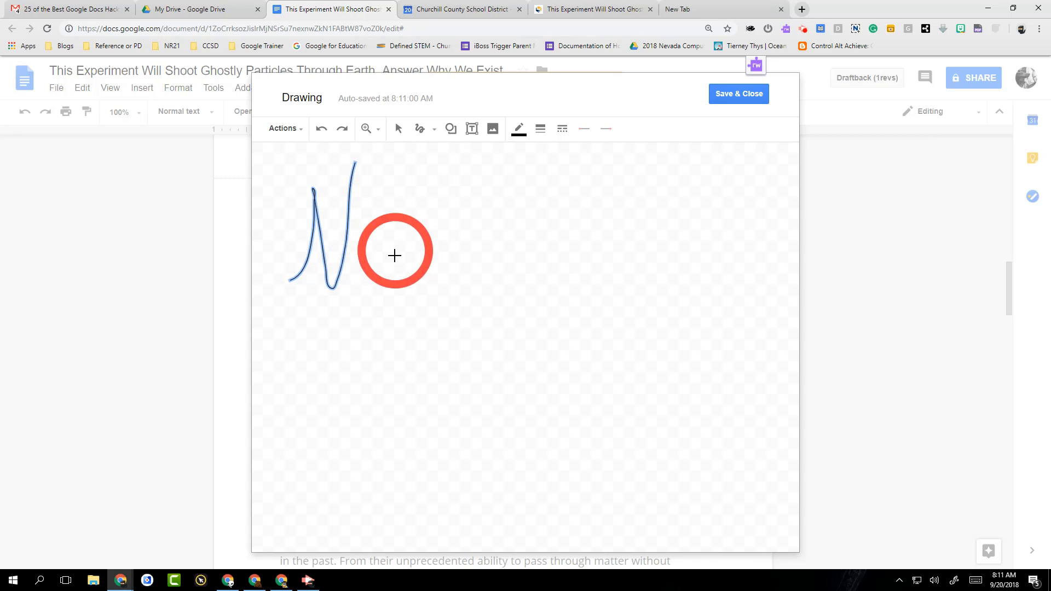
mouse_move(310, 405)
left_mouse_down()
mouse_move(328, 272)
mouse_move(361, 259)
left_mouse_up()
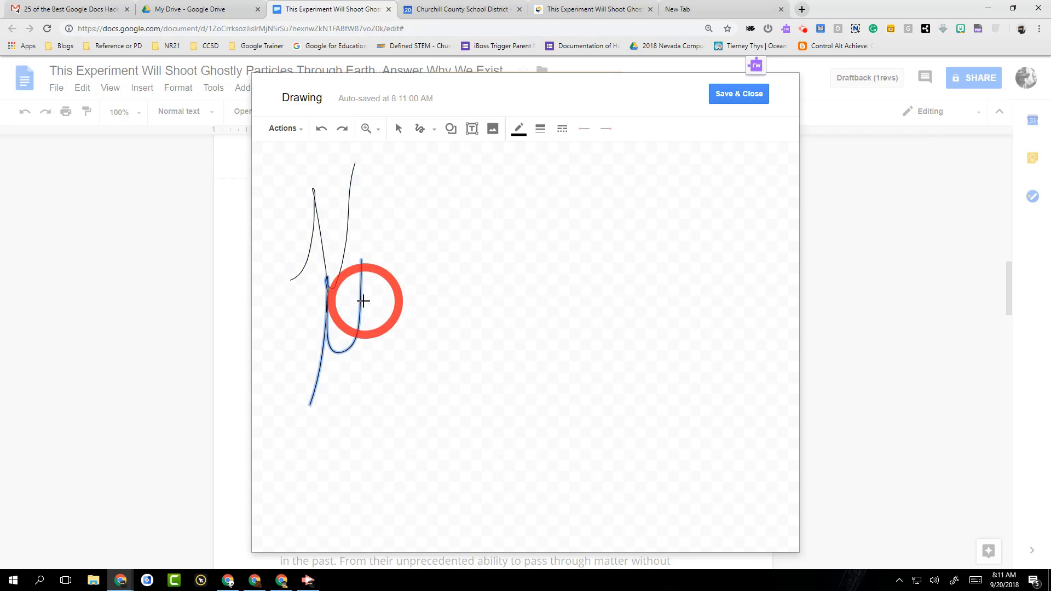
mouse_move(363, 302)
left_mouse_down()
mouse_move(400, 321)
mouse_move(422, 286)
mouse_move(552, 297)
mouse_move(625, 262)
left_mouse_up()
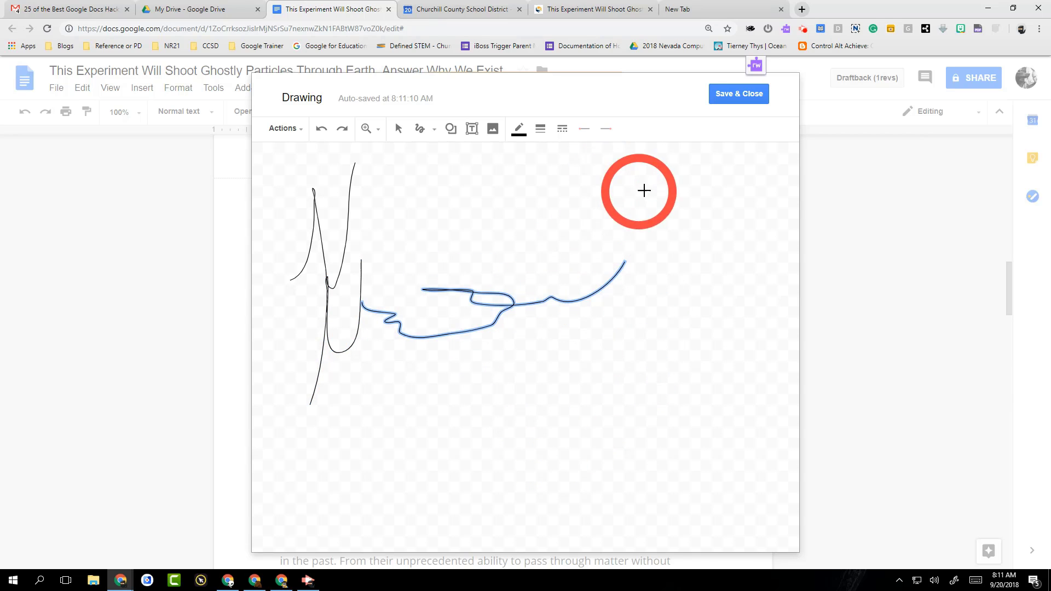
left_click(739, 94)
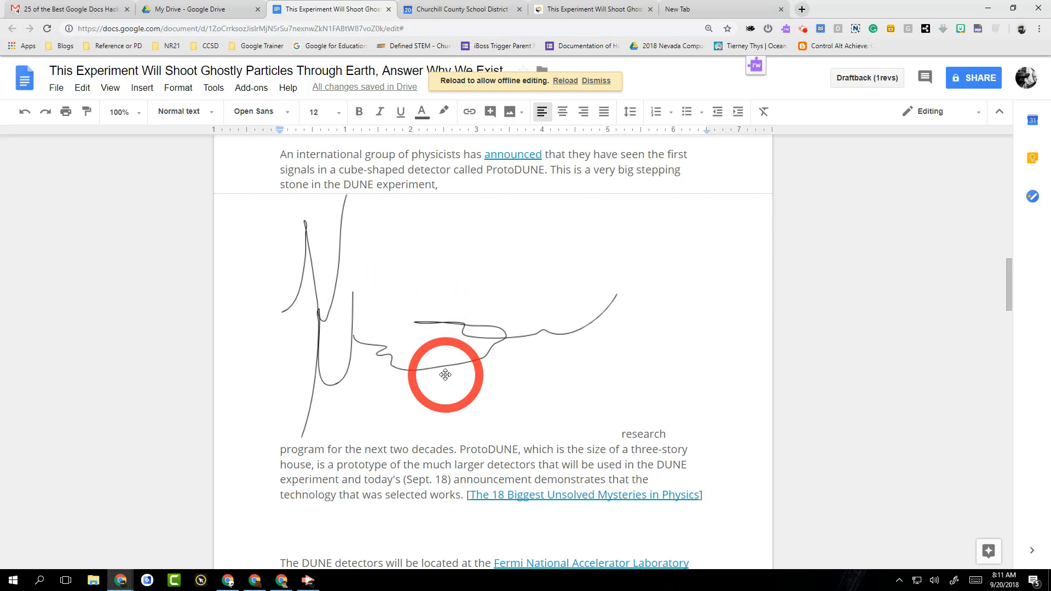
Open the document "Copy of CCMS BLC Project Outline" from My Drive
left_click(139, 89)
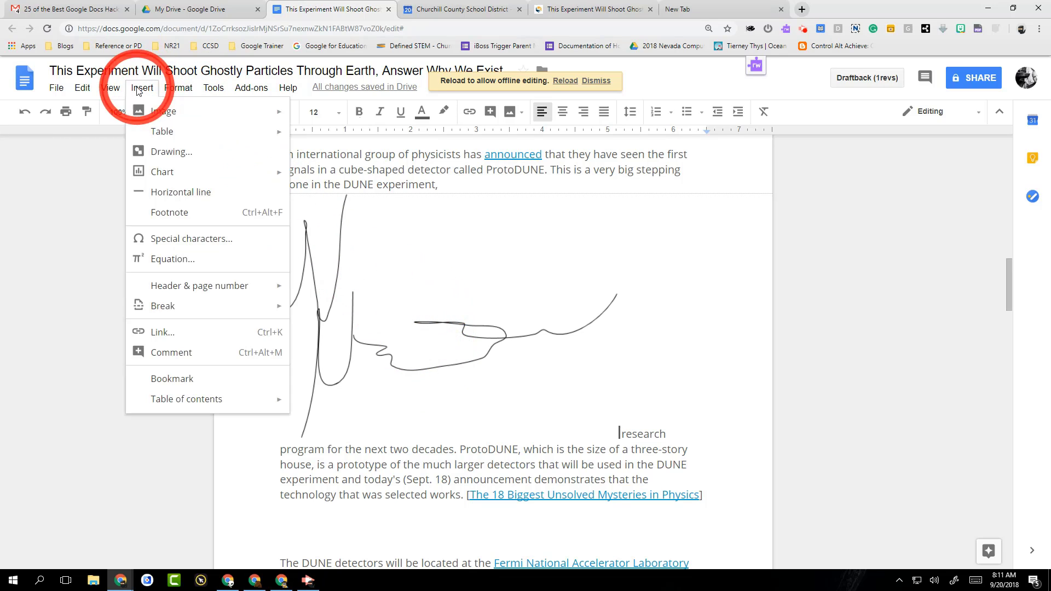
mouse_move(155, 132)
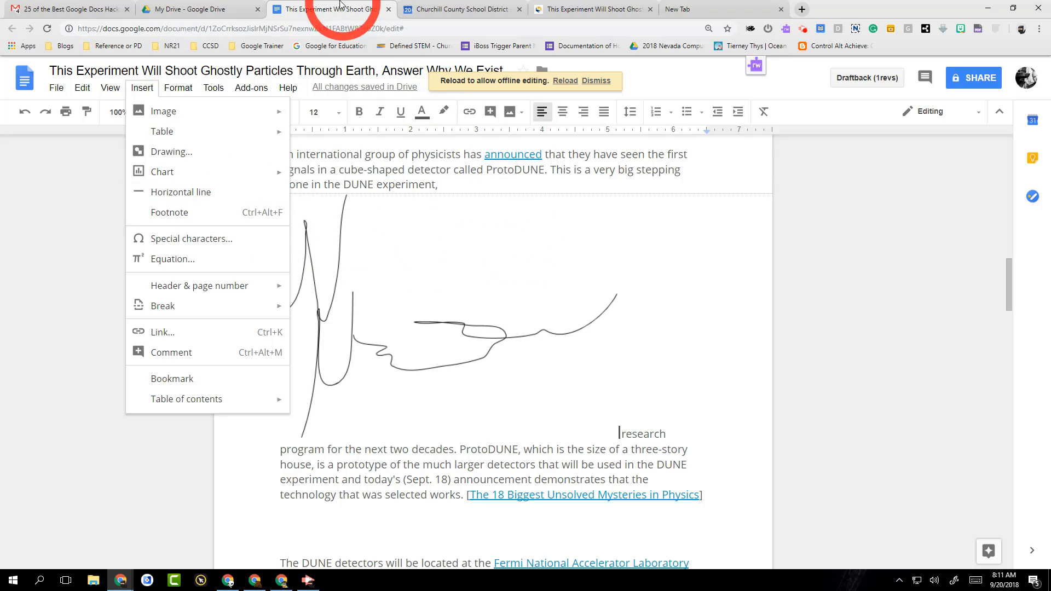
left_click(174, 9)
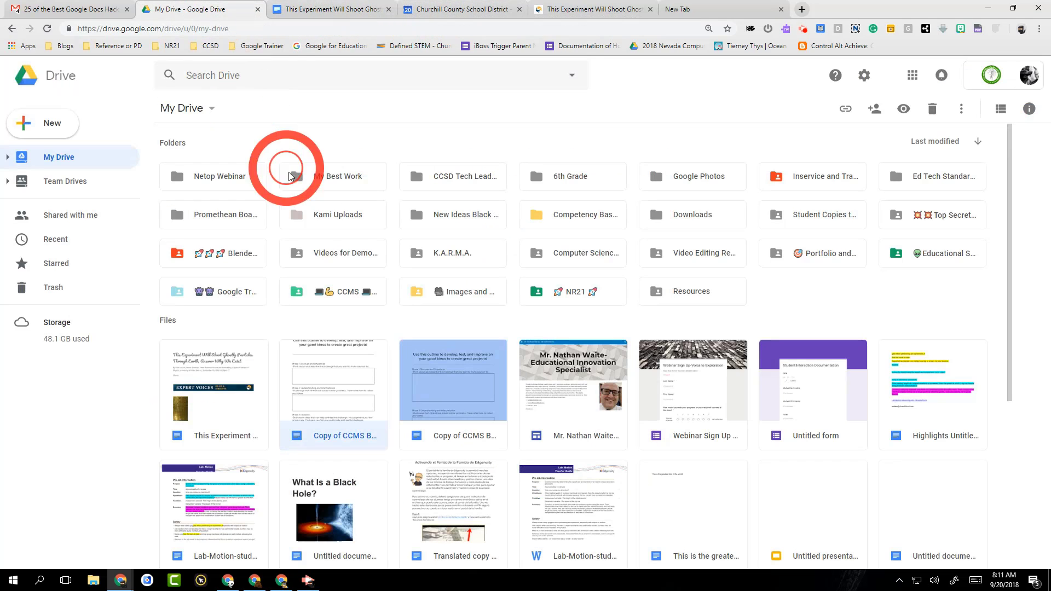
left_click(340, 370)
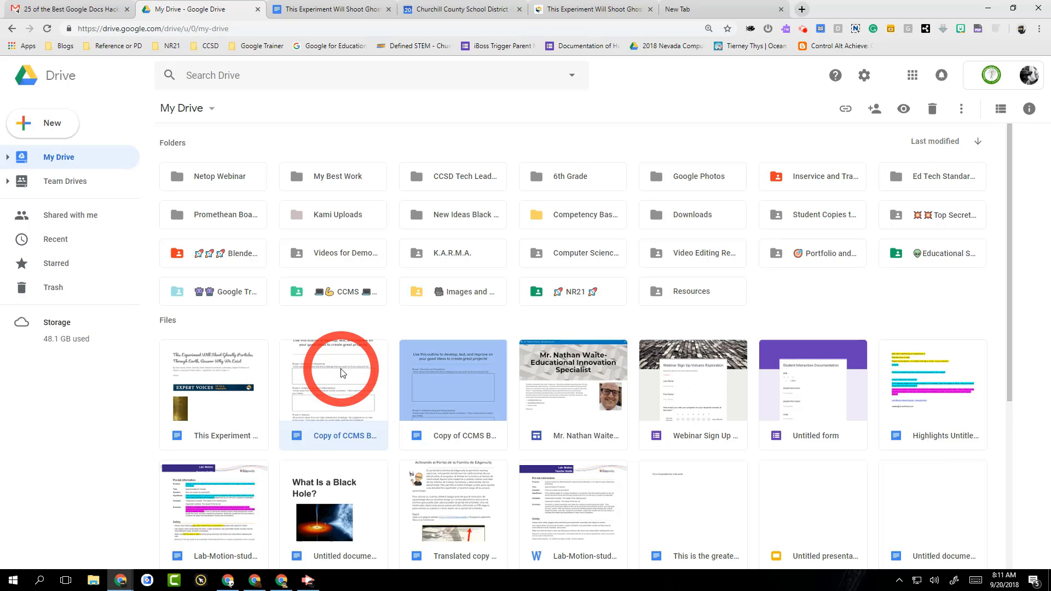
double_click(341, 372)
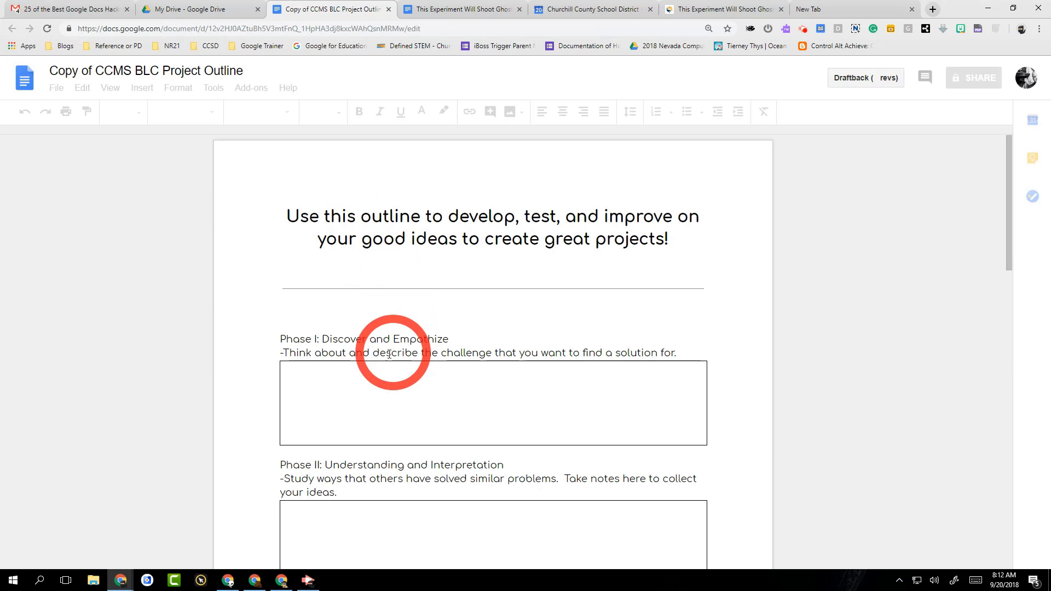
Insert a 1 x 1 table on a new line directly beneath the "Phase II: Understanding and Interpretation" heading
scroll(614, 292, "down", 2)
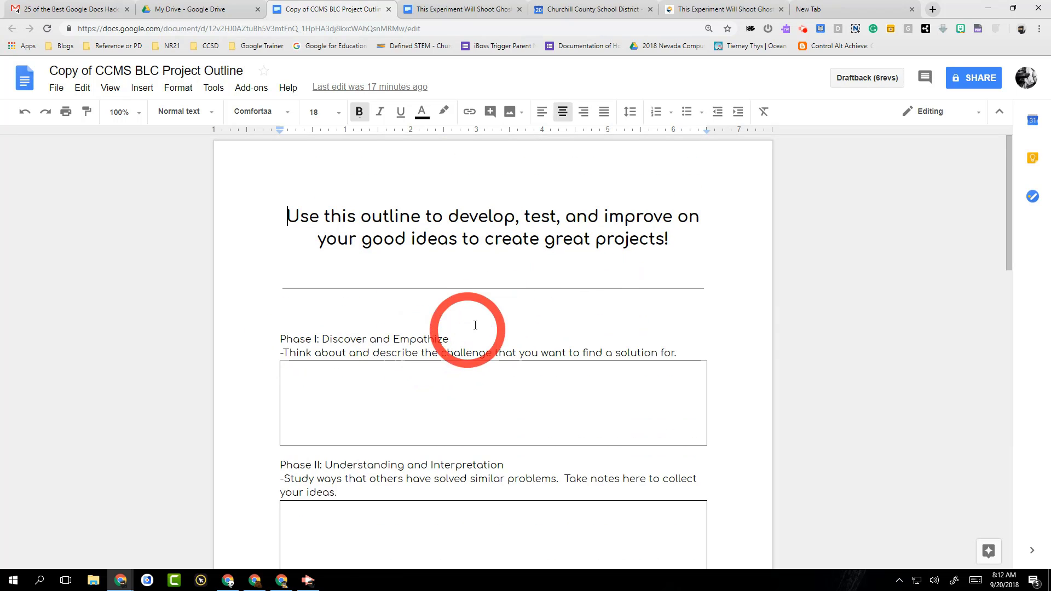
scroll(504, 302, "down", 4)
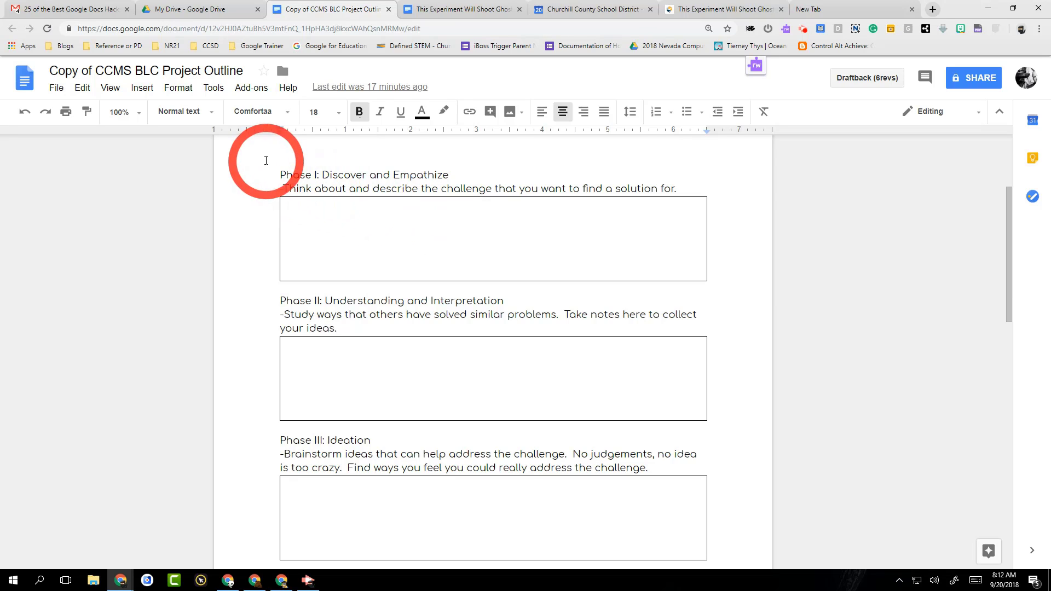
left_click(146, 92)
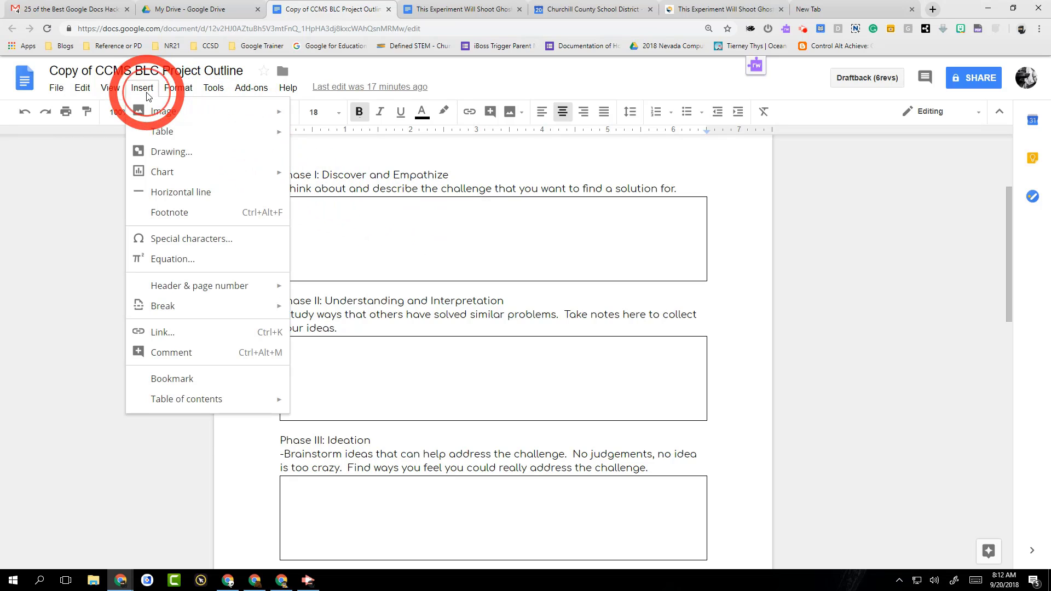
mouse_move(276, 132)
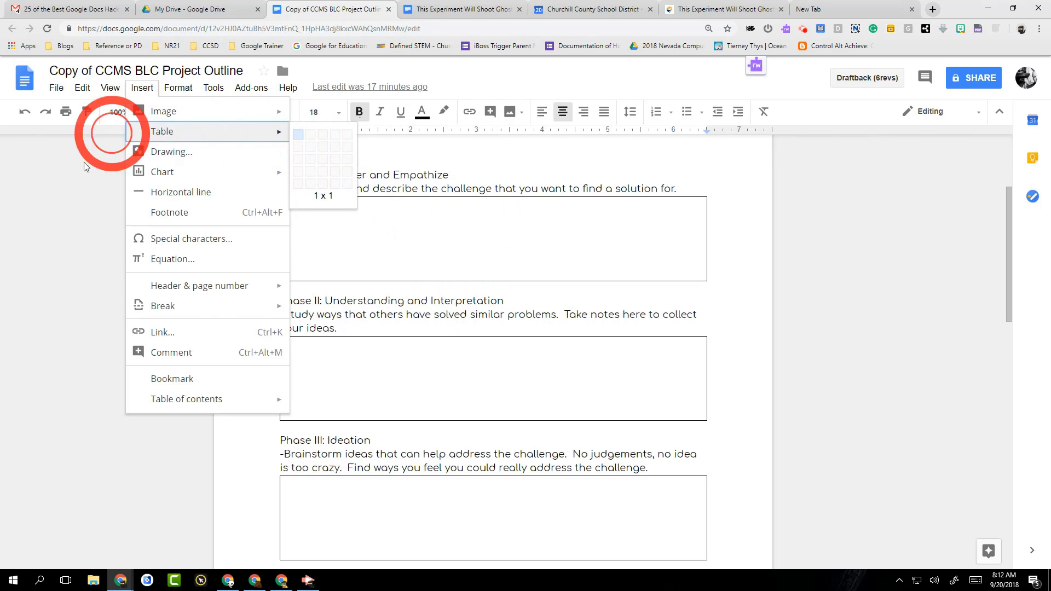
left_click(504, 310)
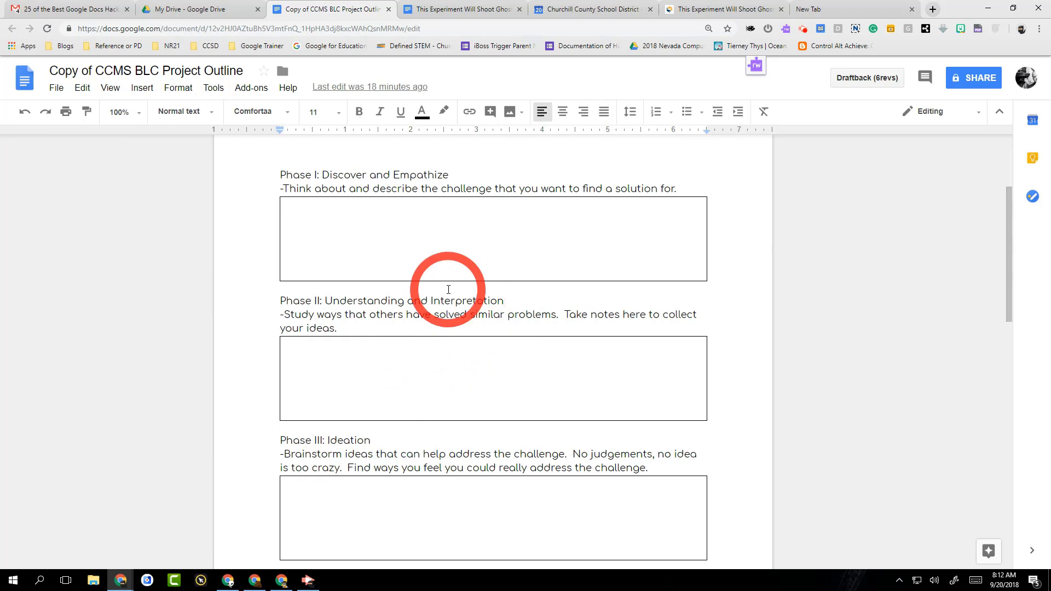
key("Return")
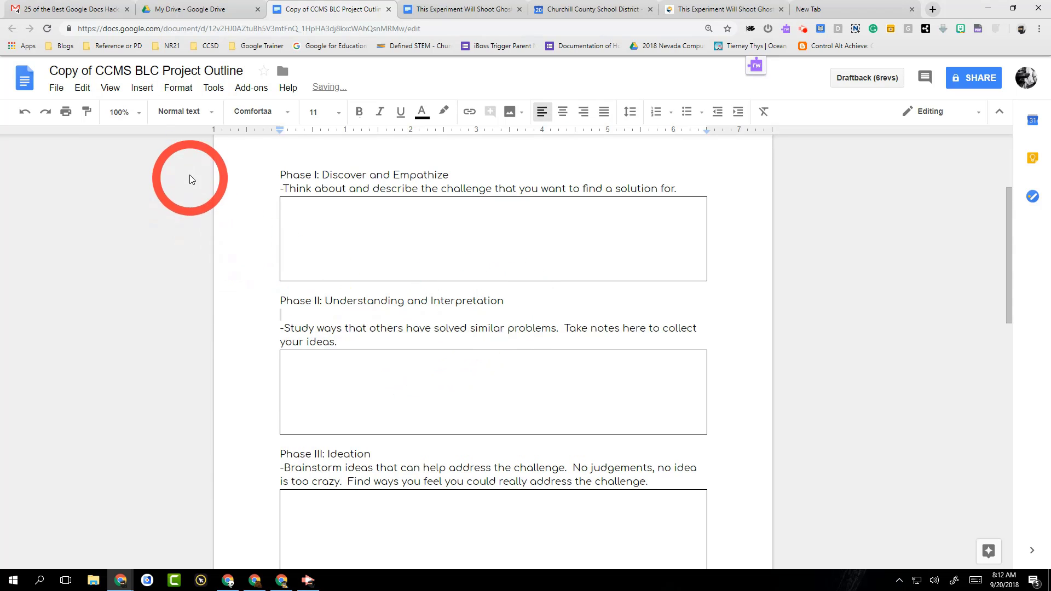
left_click(142, 88)
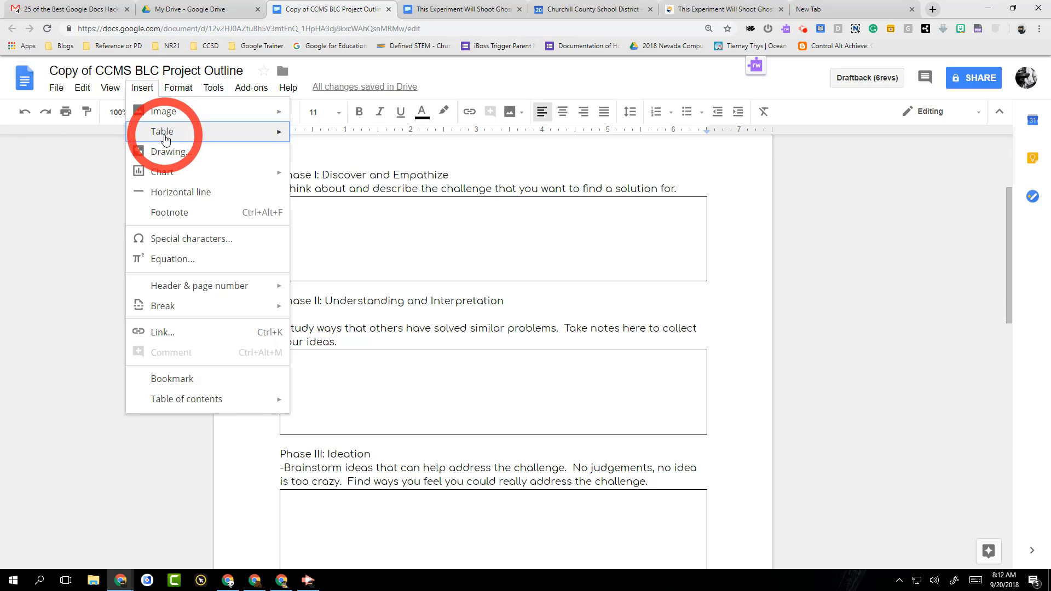
left_click(296, 134)
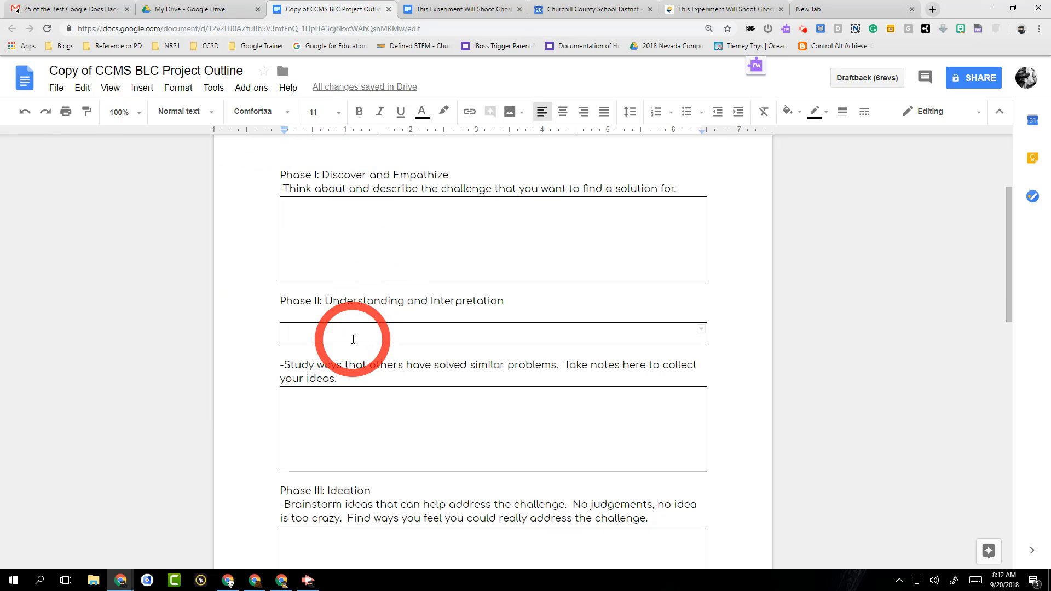
Try enlarging the new Phase II table cell with several blank lines, and remove them again
key("Return")
key("Return")
key("Return")
key("Return")
key("Return")
key("Return")
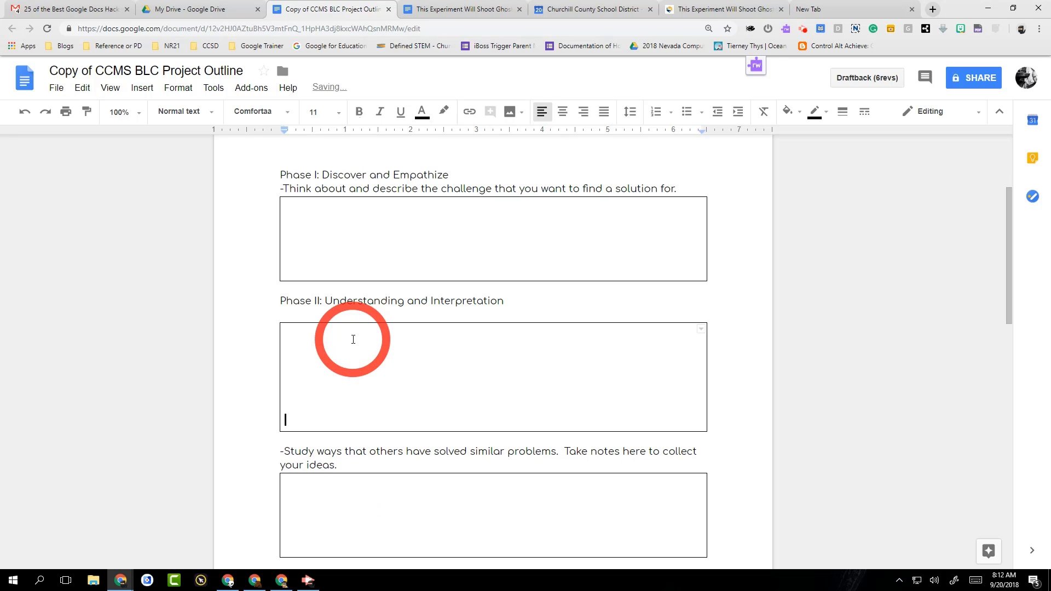
key("BackSpace")
key("BackSpace")
key("BackSpace")
key("BackSpace")
key("BackSpace")
key("BackSpace")
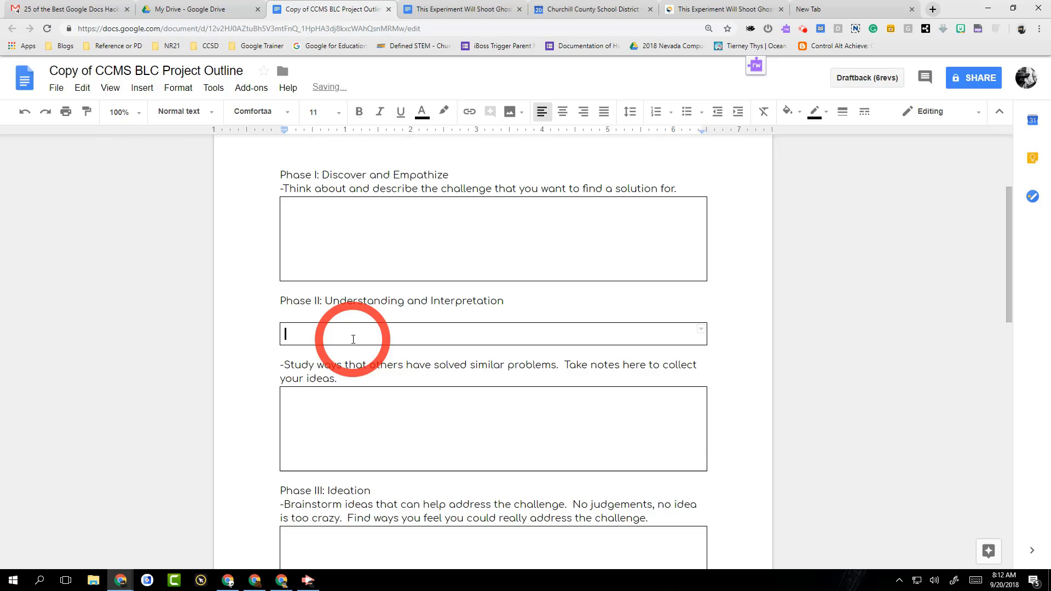
Make the new table cell under the Phase II heading taller by adding a few blank lines inside it
key("Return")
key("Return")
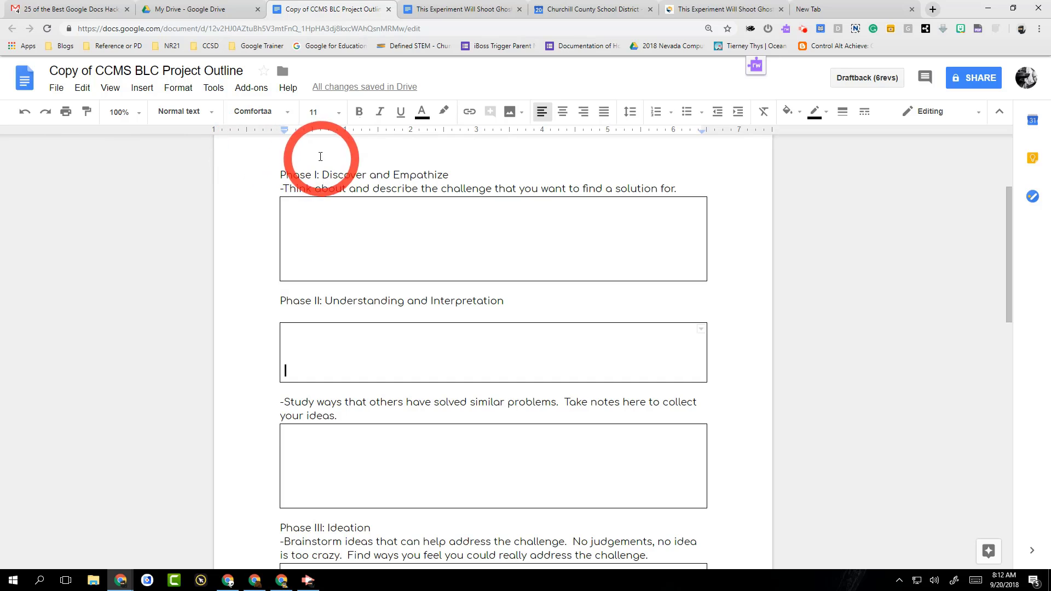
Insert a 2 x 12 table below the last box in the document and narrow its first column to about 0.4 inch
scroll(383, 357, "down", 15)
left_click(383, 357)
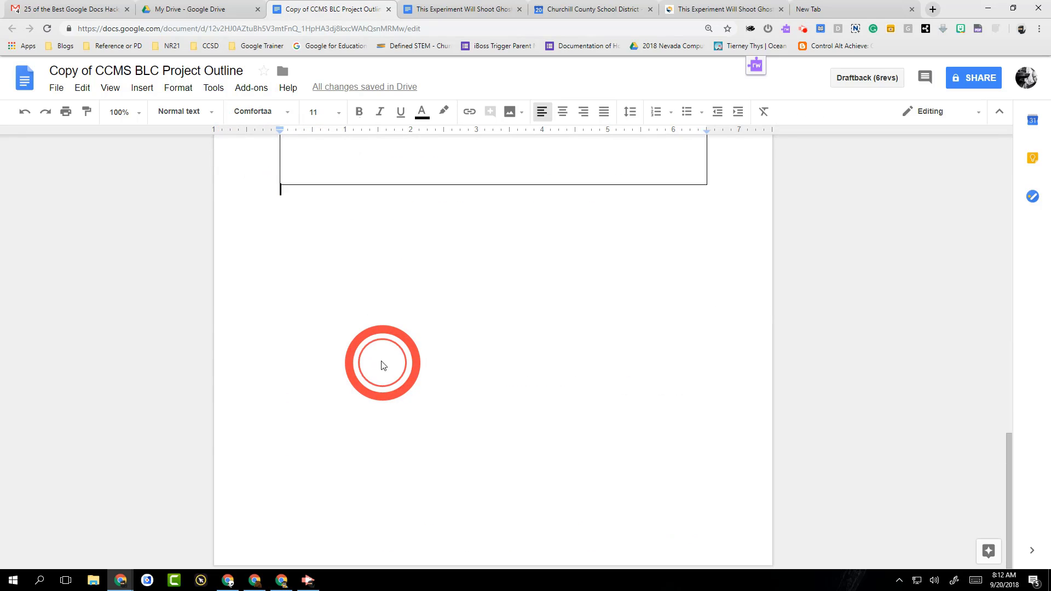
key("Return")
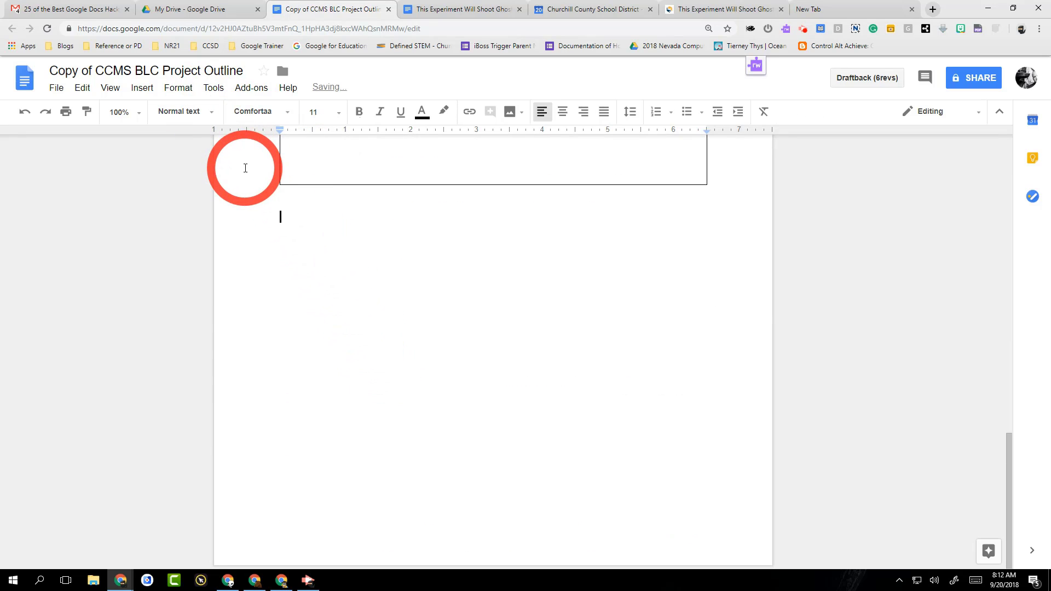
left_click(145, 93)
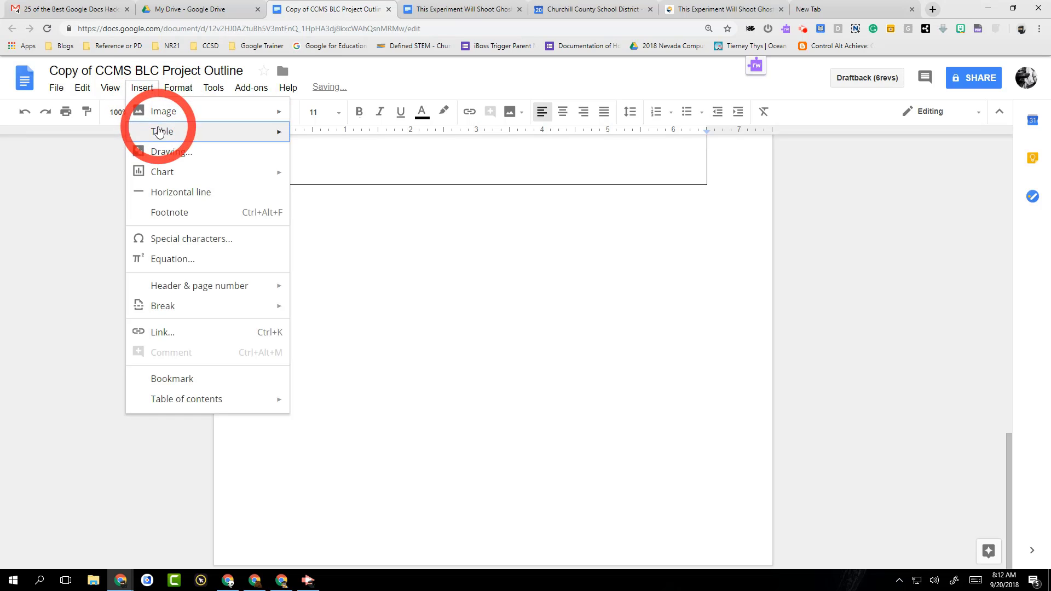
mouse_move(164, 131)
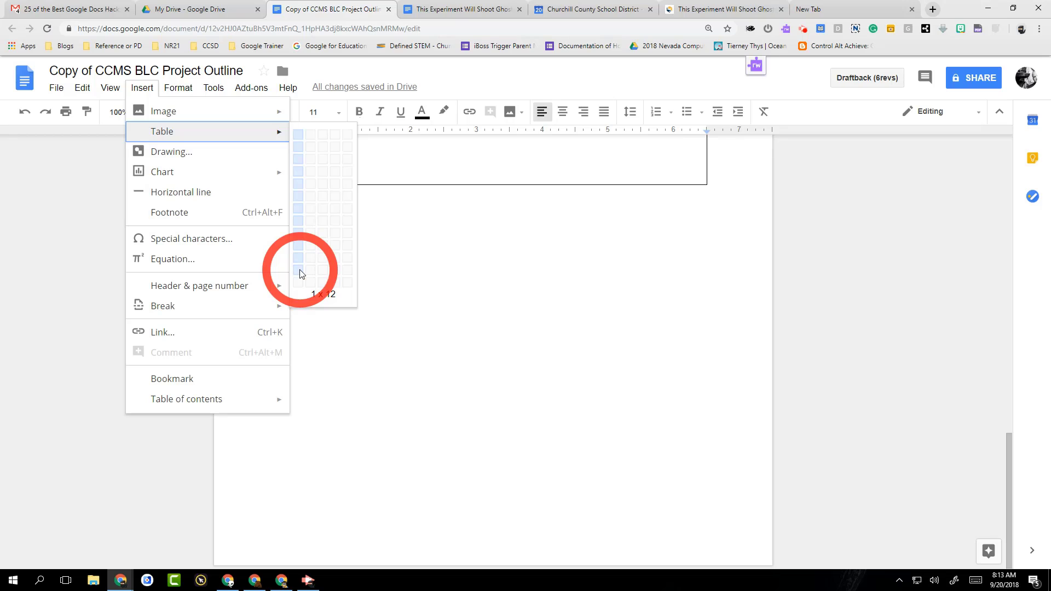
left_click(311, 271)
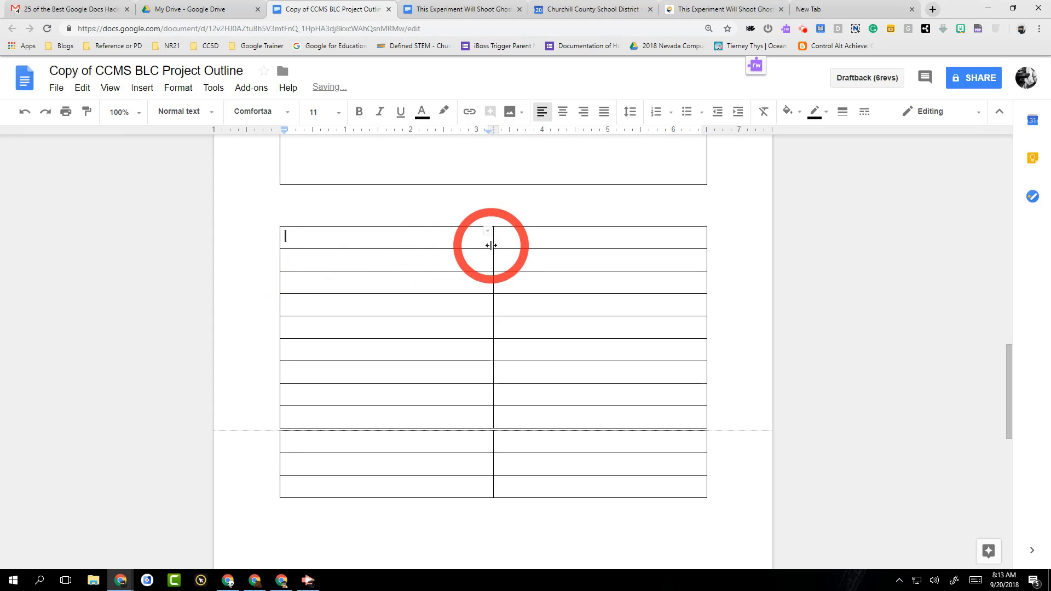
left_click_drag(492, 244, 308, 259)
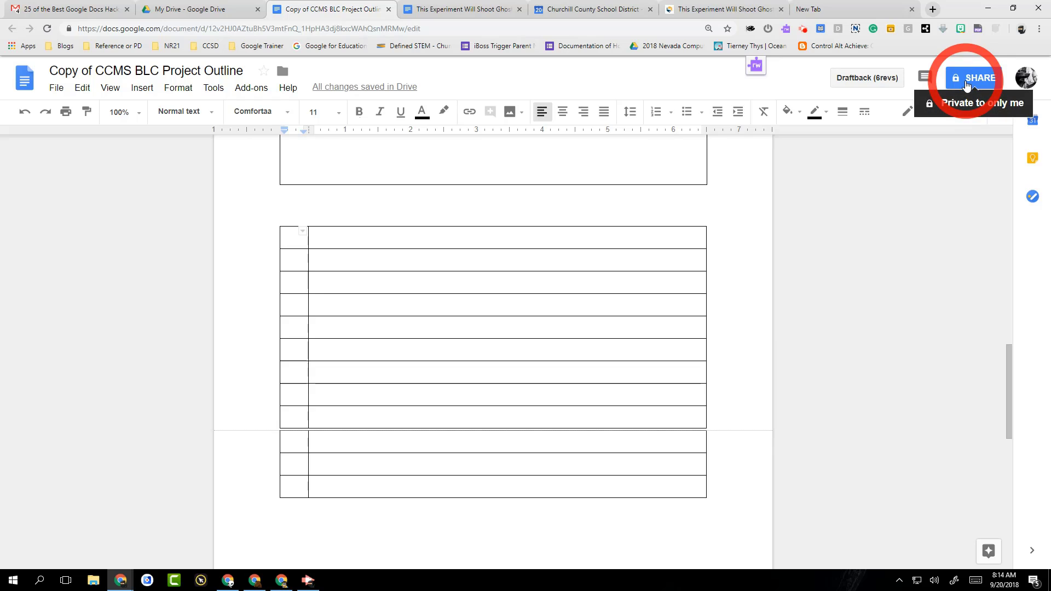
Examine the access levels offered for sharing the document with others, and close the sharing dialog without adding anyone
left_click(973, 82)
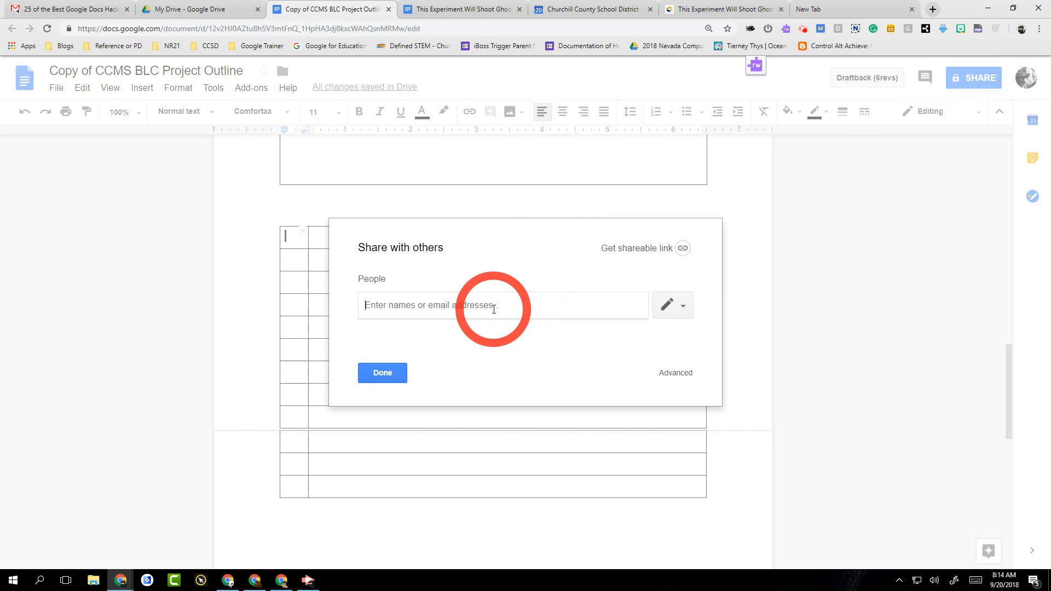
left_click(684, 307)
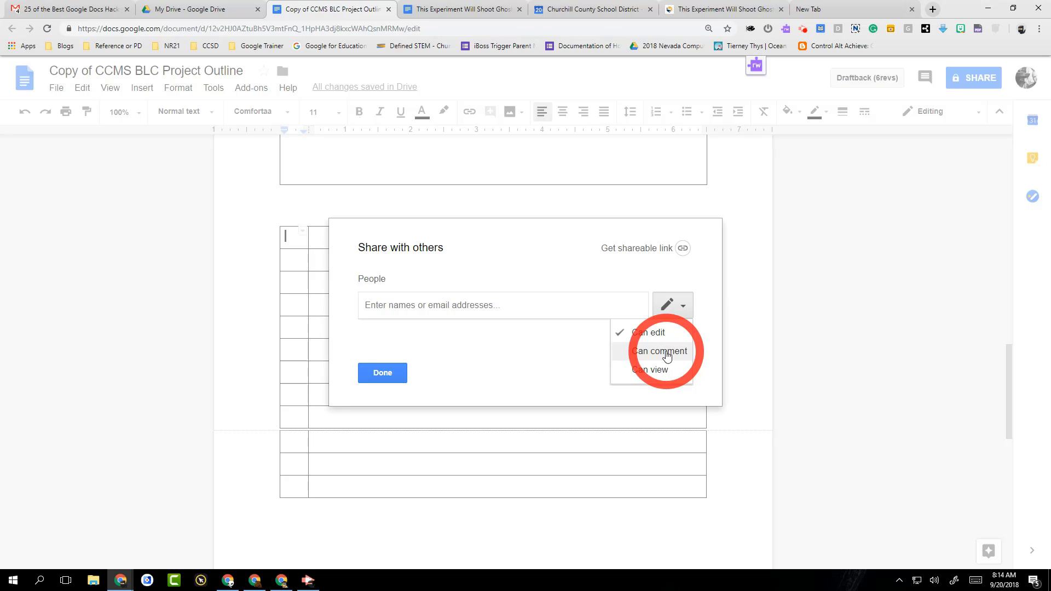
left_click(372, 377)
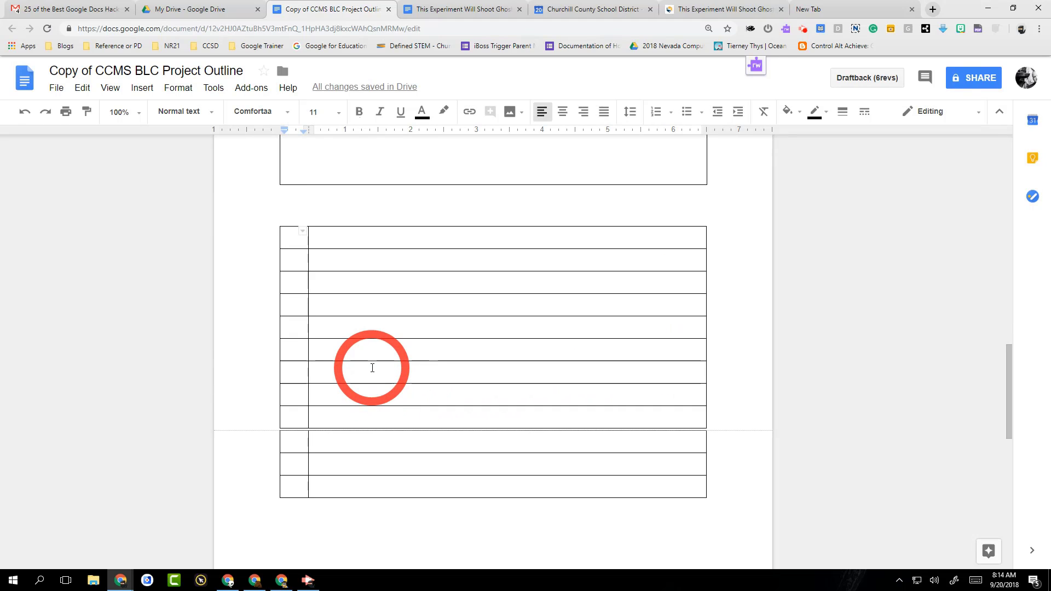